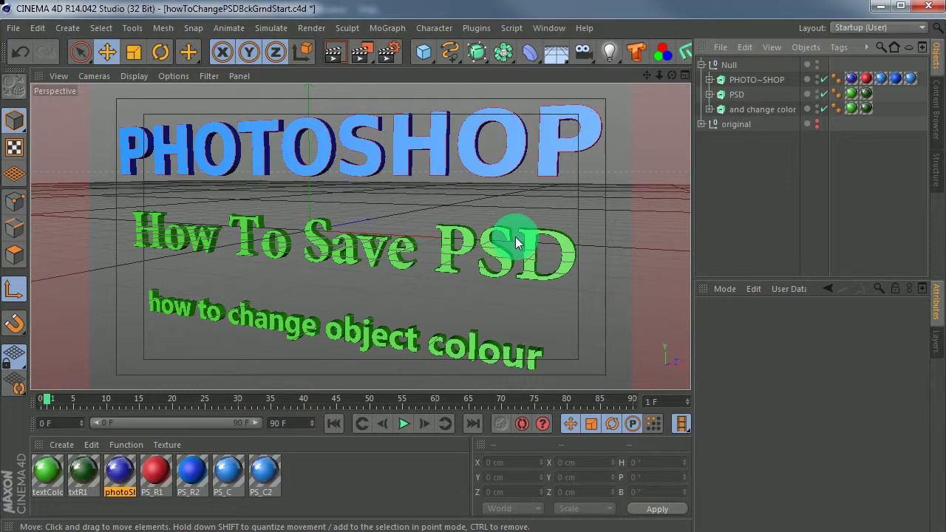
Switch to Photoshop, show the Alpha channel of howToChangePsBckGrnd0001.psd and load Object Buffer 1 as a selection.
{"action": "key", "text": "alt+Tab"}
{"action": "key", "text": "alt+Tab"}
{"action": "key", "text": "alt+Tab"}
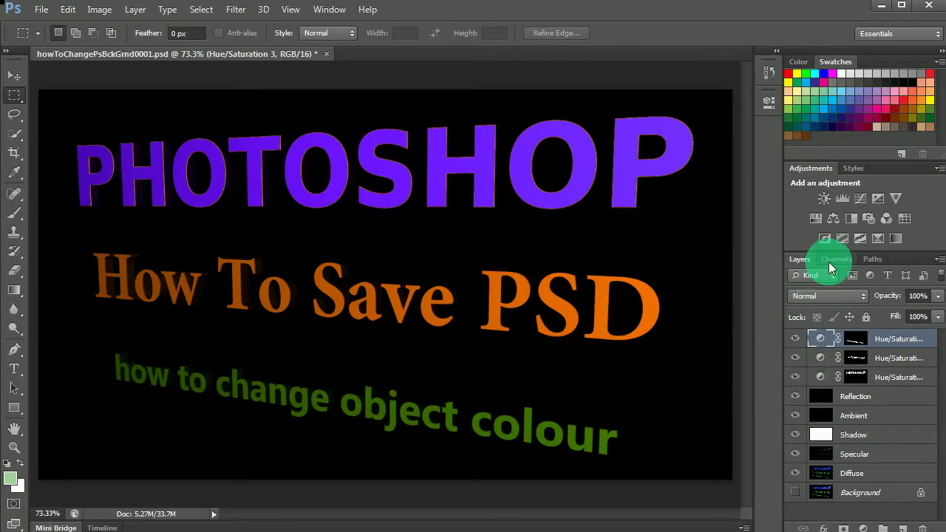
{"action": "left_click", "coordinate": [834, 259]}
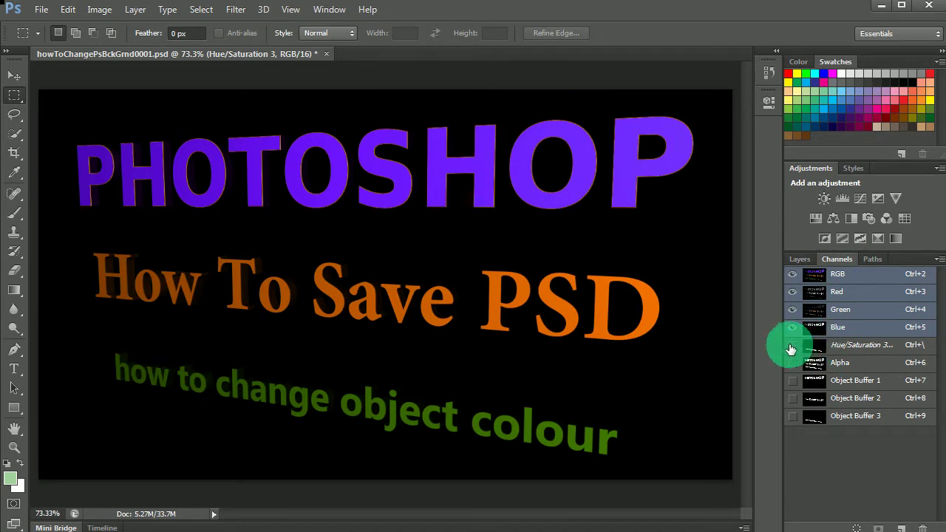
{"action": "left_click", "coordinate": [792, 362]}
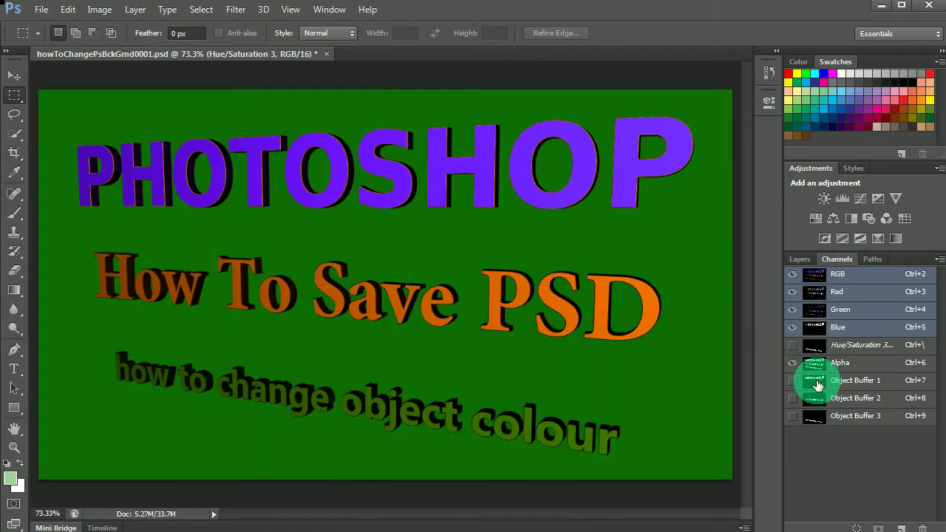
{"action": "left_click", "coordinate": [814, 380], "text": "ctrl"}
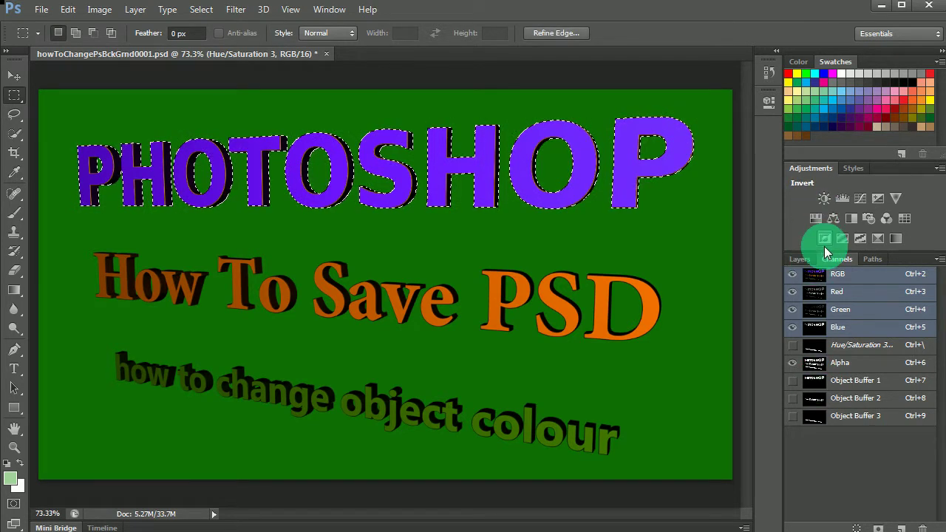
Shift the hue of the PHOTOSHOP text's Hue/Saturation layer to blue and raise its saturation to +83.
{"action": "left_click", "coordinate": [799, 259]}
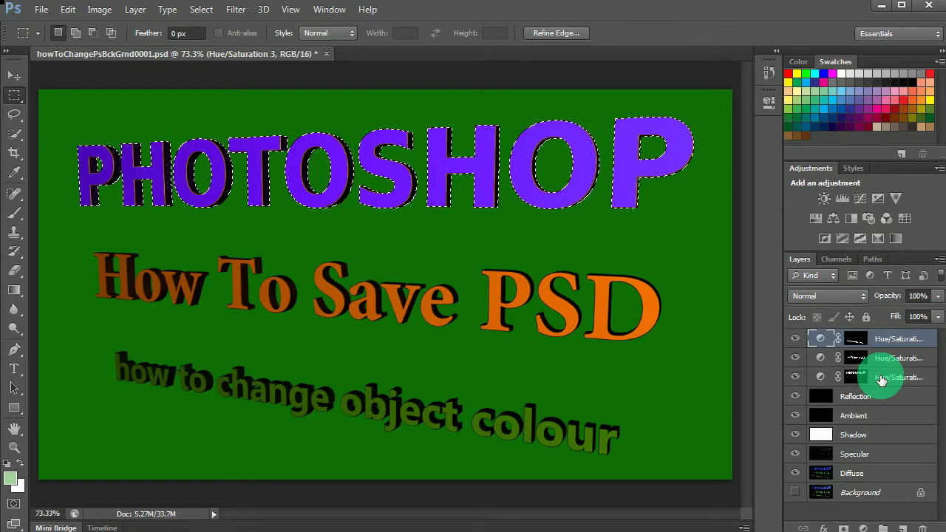
{"action": "left_click", "coordinate": [875, 378]}
{"action": "double_click", "coordinate": [819, 378]}
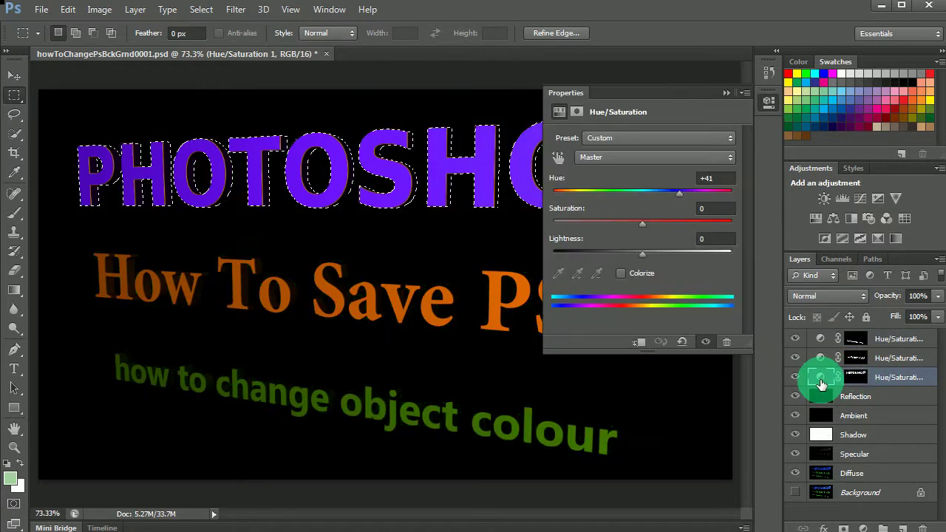
{"action": "left_click_drag", "start_coordinate": [682, 198], "coordinate": [622, 180]}
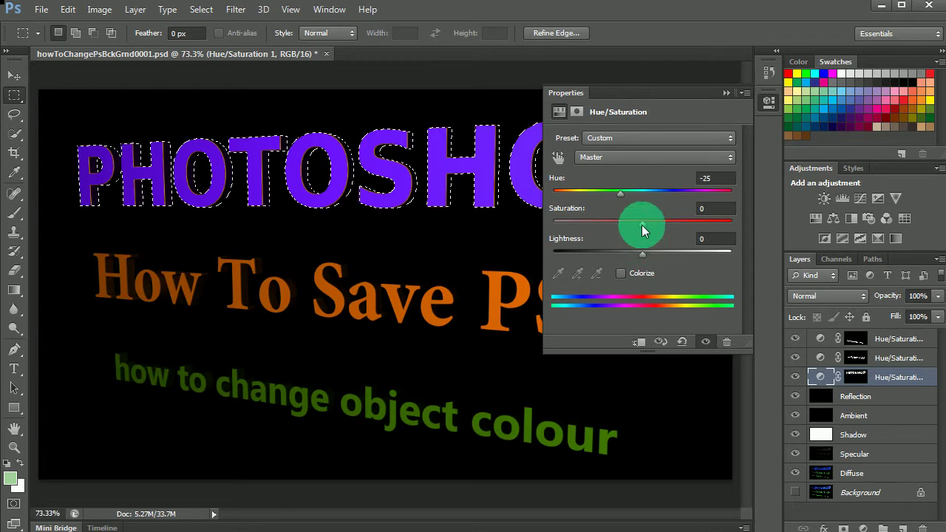
{"action": "left_click_drag", "start_coordinate": [642, 228], "coordinate": [716, 216]}
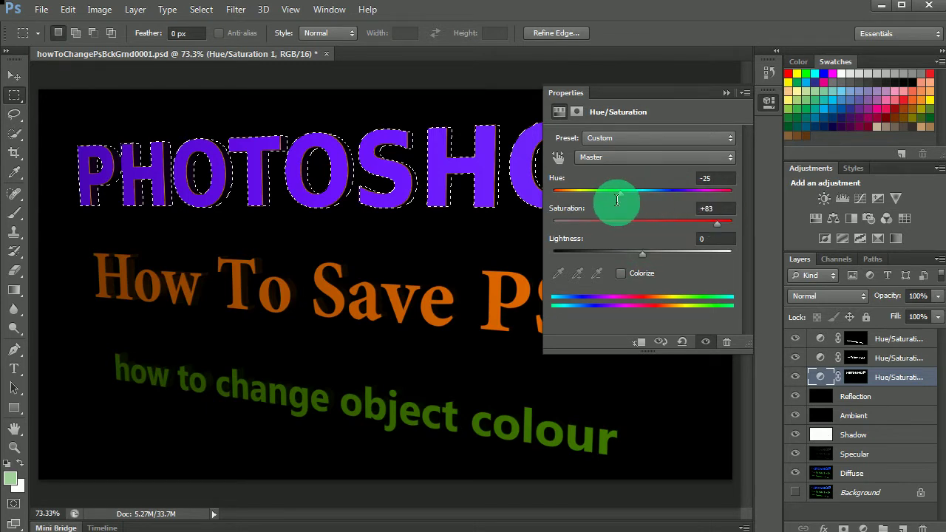
{"action": "mouse_move", "coordinate": [623, 194]}
{"action": "left_mouse_down"}
{"action": "mouse_move", "coordinate": [713, 194]}
{"action": "mouse_move", "coordinate": [605, 189]}
{"action": "mouse_move", "coordinate": [743, 190]}
{"action": "mouse_move", "coordinate": [613, 180]}
{"action": "mouse_move", "coordinate": [635, 182]}
{"action": "left_mouse_up"}
{"action": "left_click", "coordinate": [727, 92]}
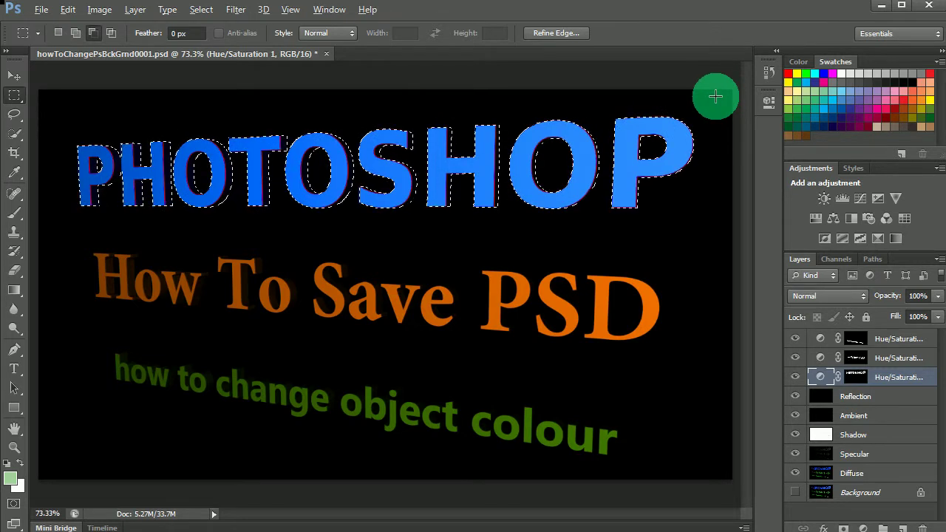
Close the Photoshop document without saving the changes and switch back to Cinema 4D.
{"action": "left_click", "coordinate": [326, 54]}
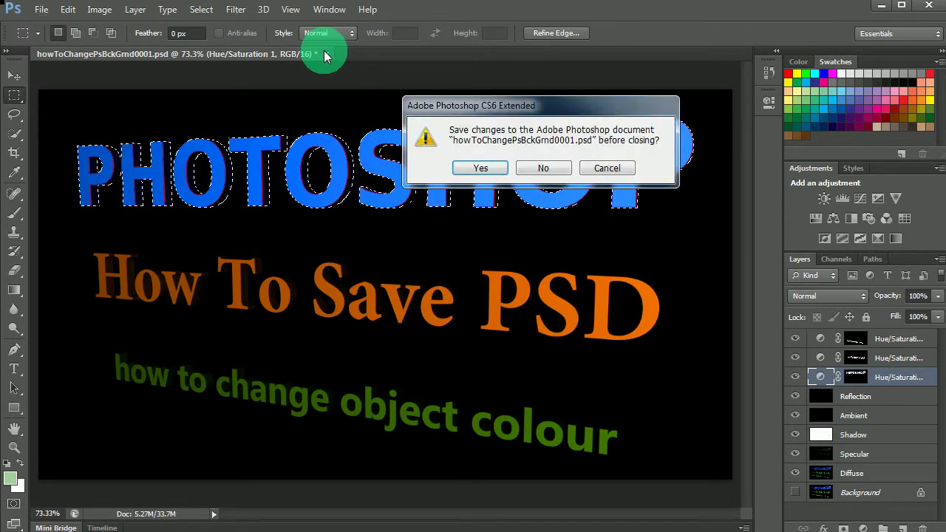
{"action": "left_click", "coordinate": [533, 169]}
{"action": "key", "text": "alt+Tab"}
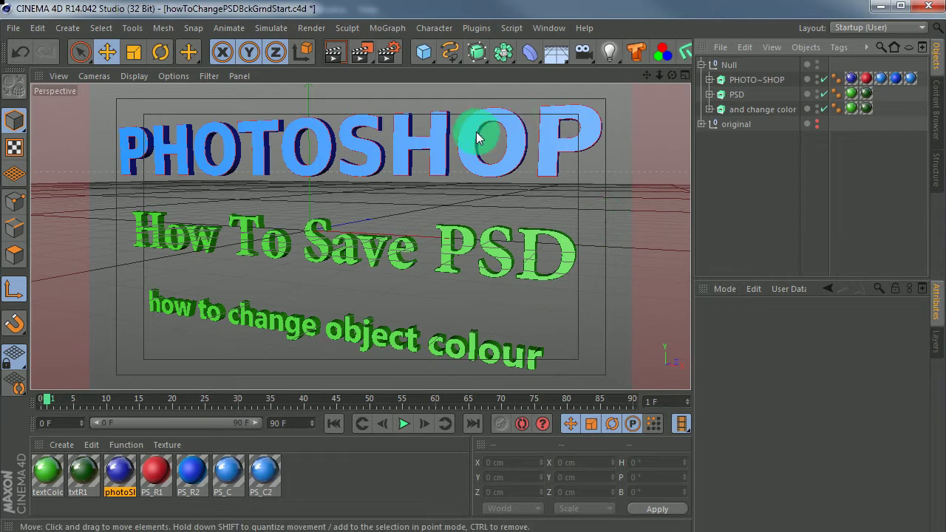
Examine the text objects nested in the three extrusions and the PHOTOSHOP text's object properties, and leave the extrusions collapsed.
{"action": "left_click", "coordinate": [709, 79]}
{"action": "left_click", "coordinate": [708, 109]}
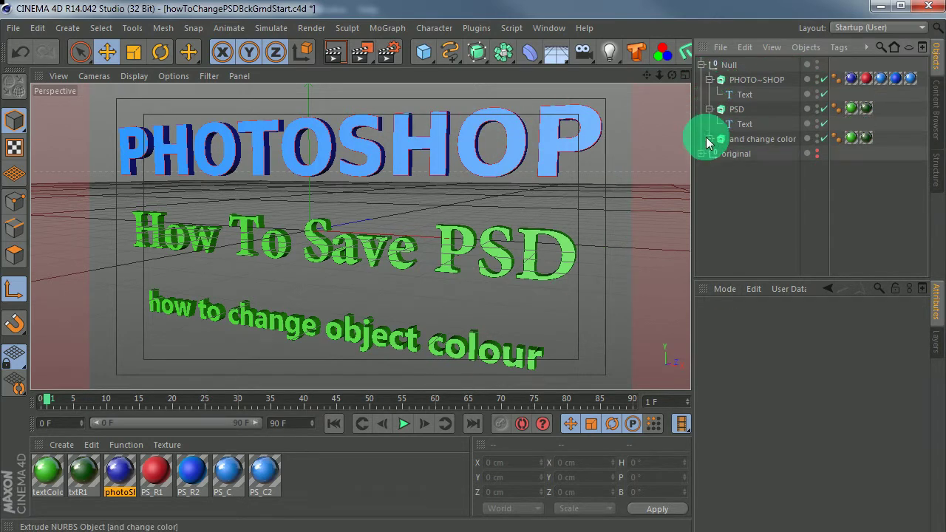
{"action": "left_click", "coordinate": [709, 139]}
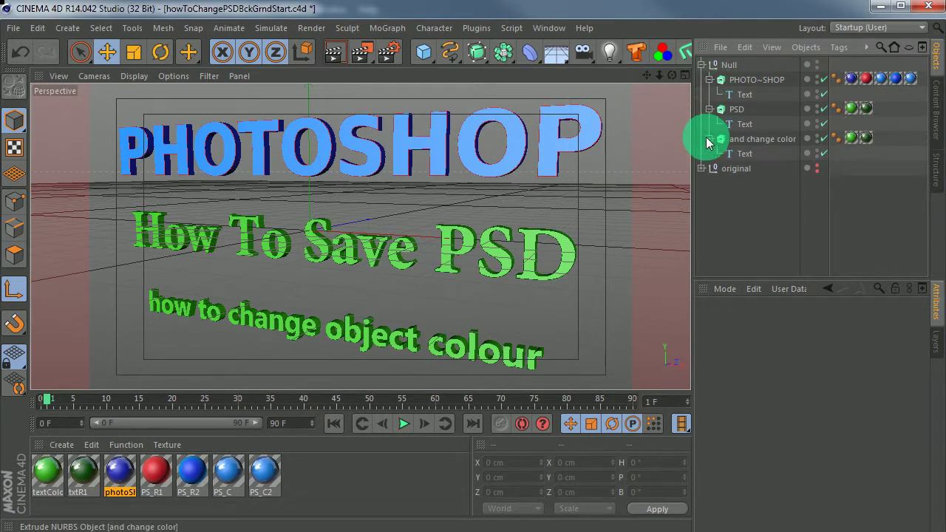
{"action": "left_click", "coordinate": [755, 80]}
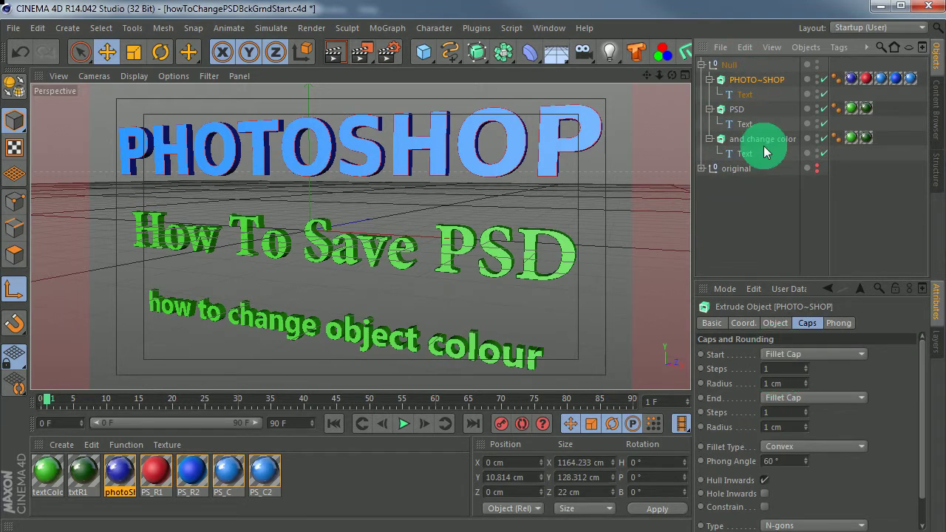
{"action": "left_click", "coordinate": [745, 95]}
{"action": "left_click", "coordinate": [772, 355]}
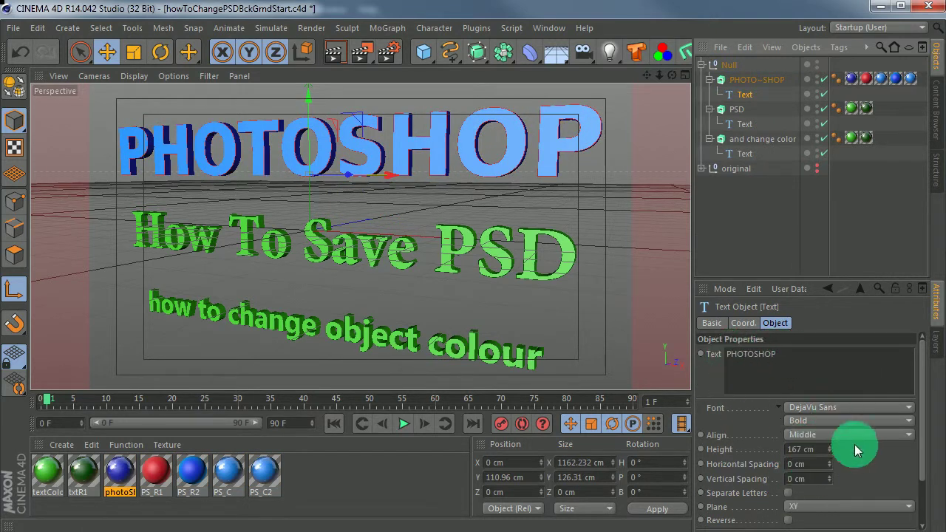
{"action": "scroll", "coordinate": [920, 464], "scroll_direction": "down", "scroll_amount": 5}
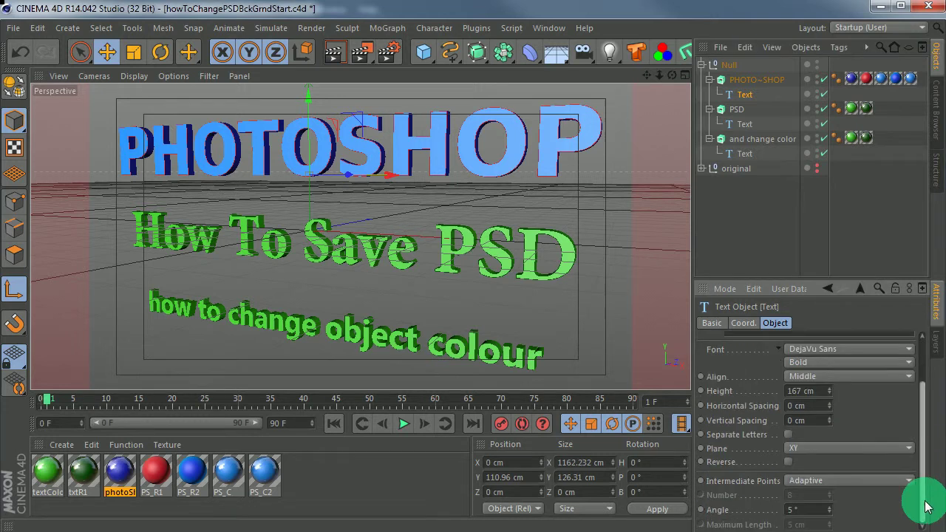
{"action": "scroll", "coordinate": [922, 384], "scroll_direction": "up", "scroll_amount": 5}
{"action": "left_click_drag", "start_coordinate": [817, 280], "coordinate": [822, 205]}
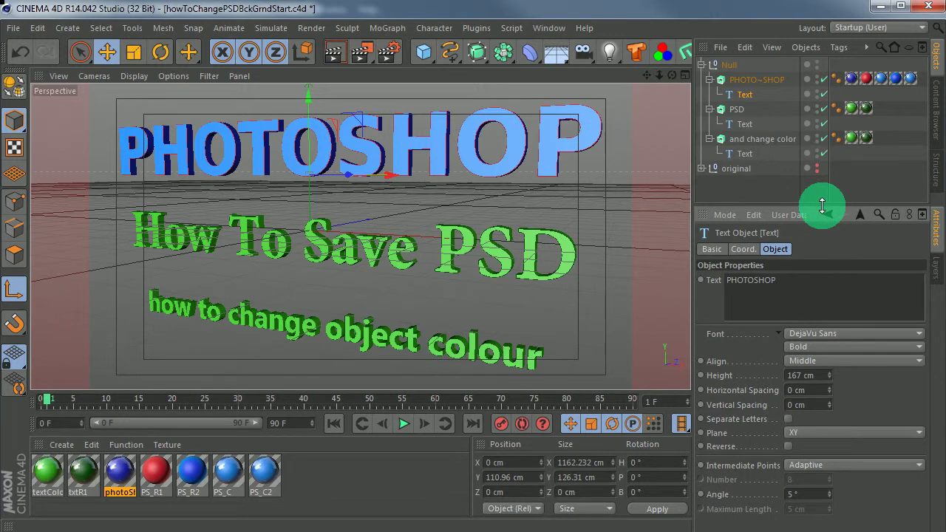
{"action": "left_click", "coordinate": [709, 80]}
{"action": "left_click", "coordinate": [710, 95]}
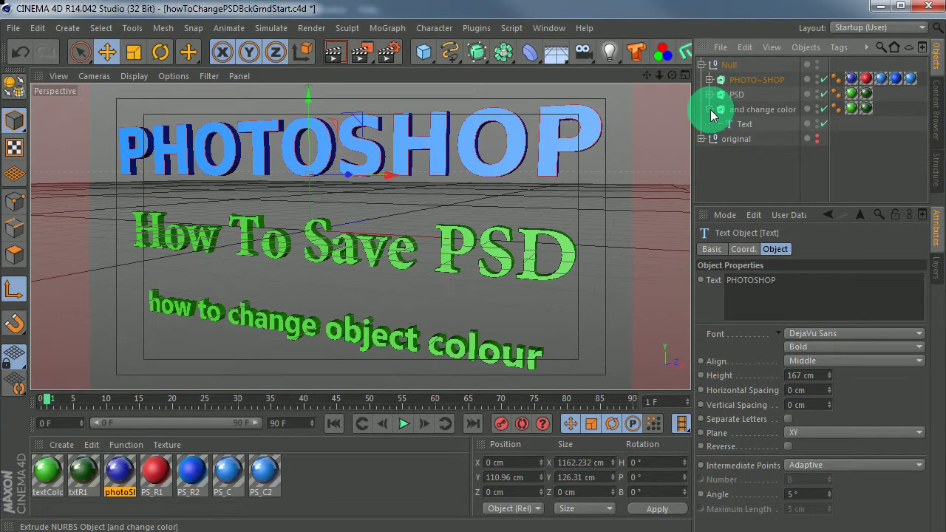
{"action": "left_click", "coordinate": [710, 110]}
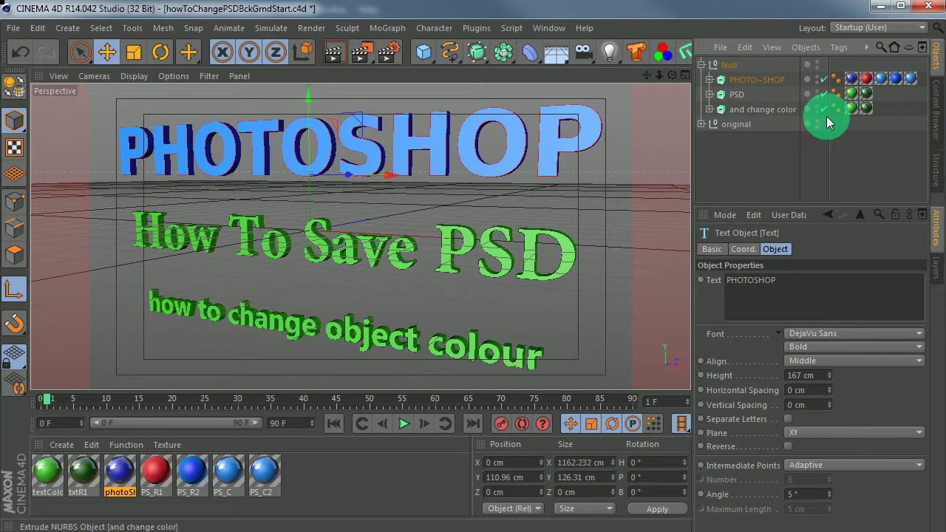
Add a Compositing tag to each of the PHOTO~SHOP, PSD and "and change color" extrusions.
{"action": "right_click", "coordinate": [766, 79]}
{"action": "mouse_move", "coordinate": [809, 90]}
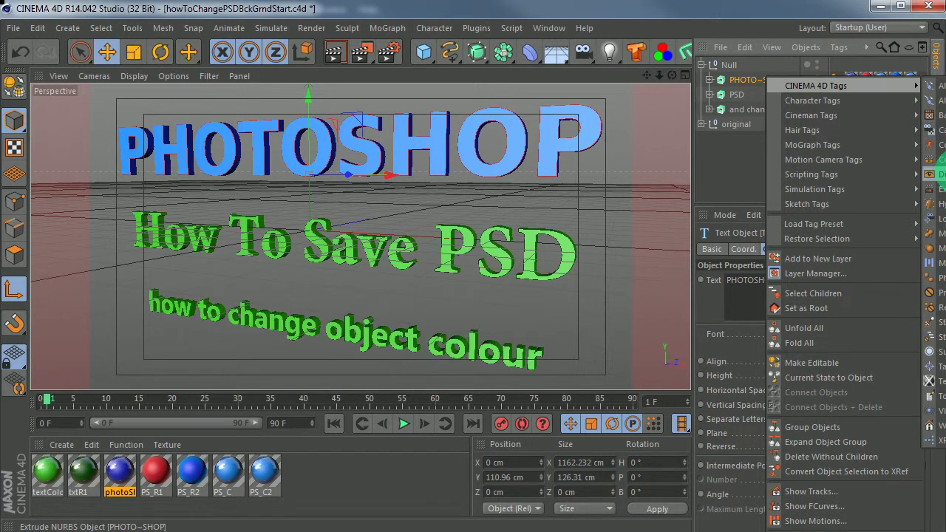
{"action": "left_click", "coordinate": [938, 159]}
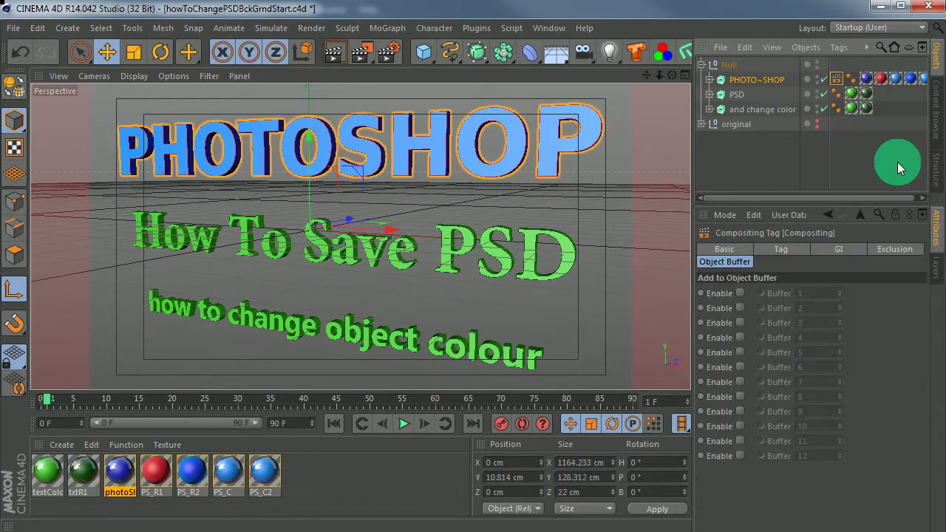
{"action": "right_click", "coordinate": [739, 96]}
{"action": "mouse_move", "coordinate": [772, 104]}
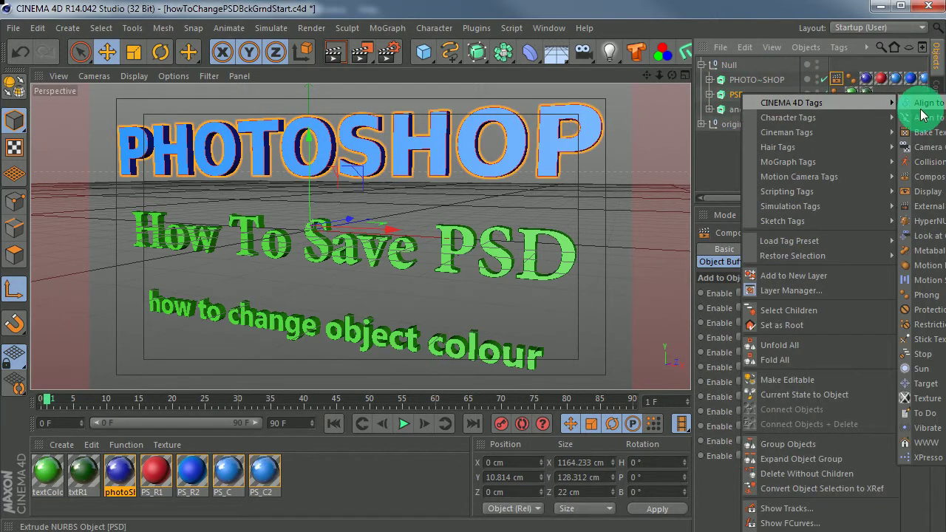
{"action": "left_click", "coordinate": [927, 181]}
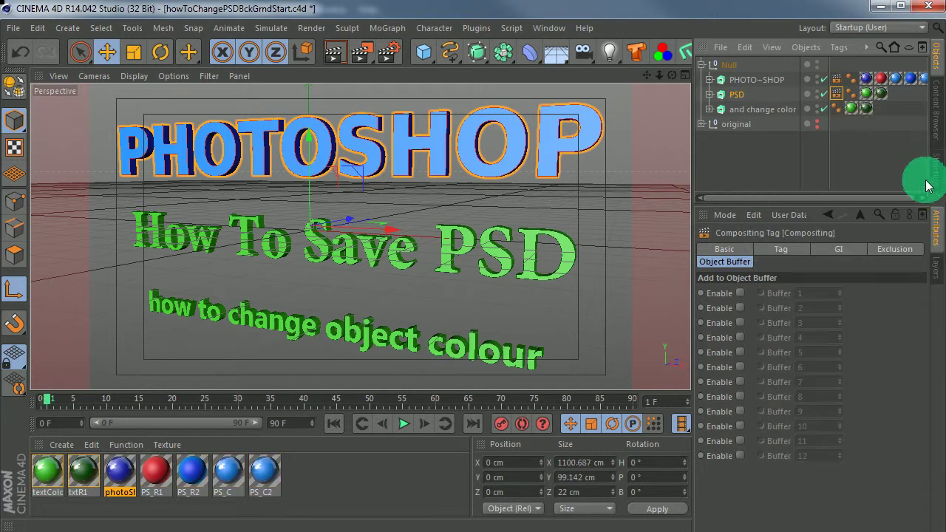
{"action": "right_click", "coordinate": [733, 109]}
{"action": "mouse_move", "coordinate": [784, 119]}
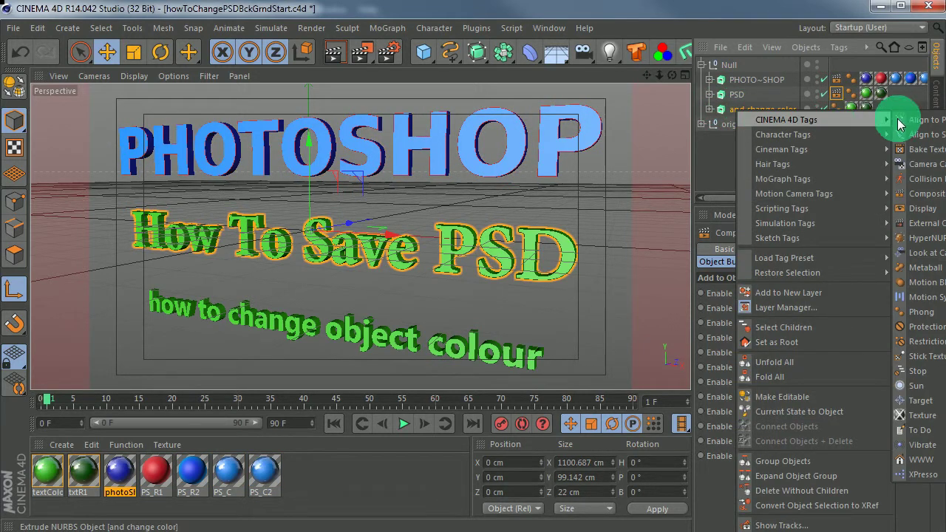
{"action": "left_click", "coordinate": [934, 195]}
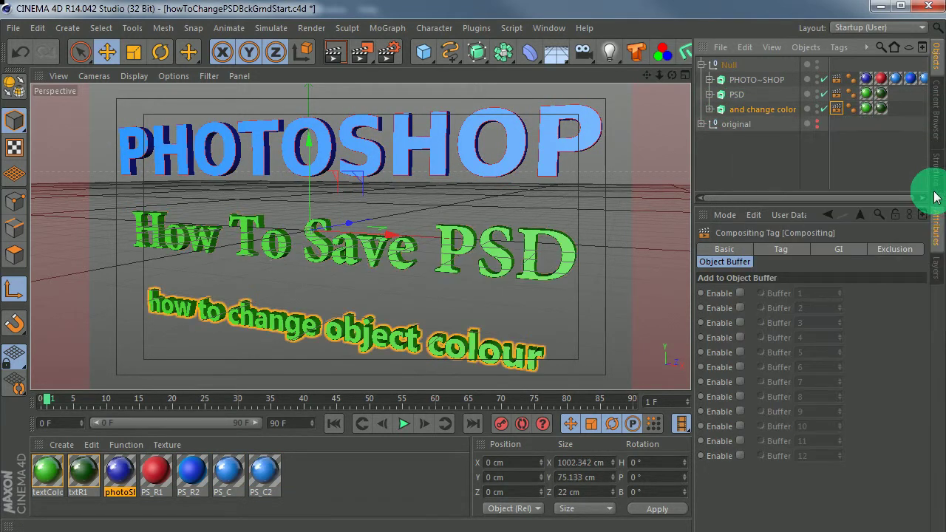
Enable one object buffer per Compositing tag: buffer 1 for PHOTO~SHOP, 2 for PSD and 3 for "and change color".
{"action": "left_click", "coordinate": [836, 80]}
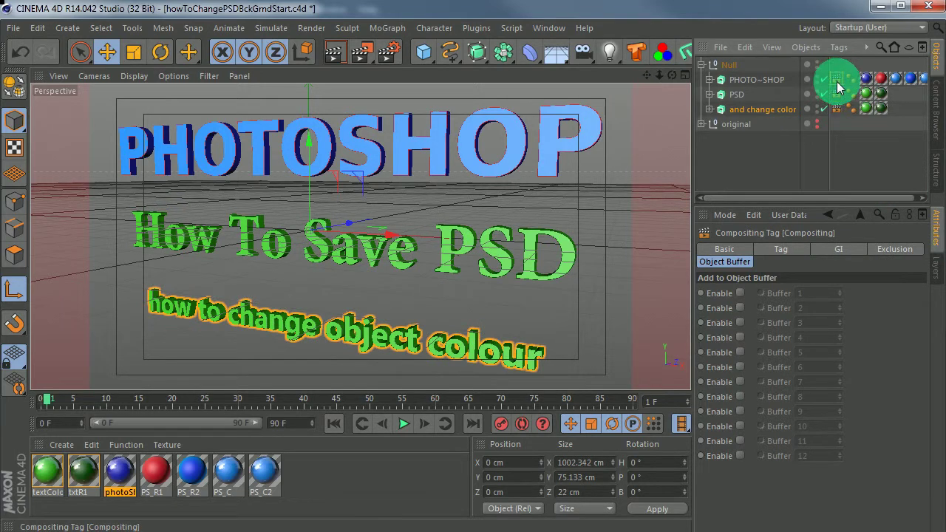
{"action": "left_click", "coordinate": [740, 293]}
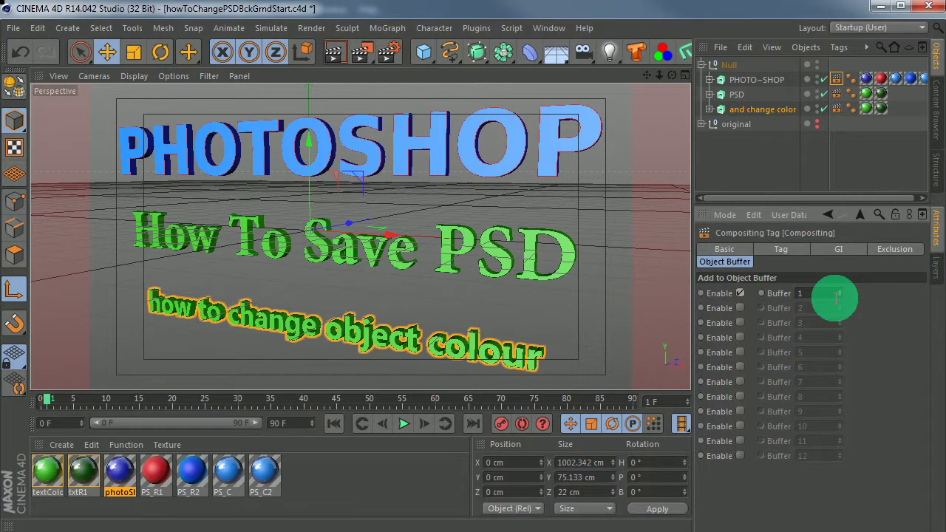
{"action": "left_click", "coordinate": [837, 94]}
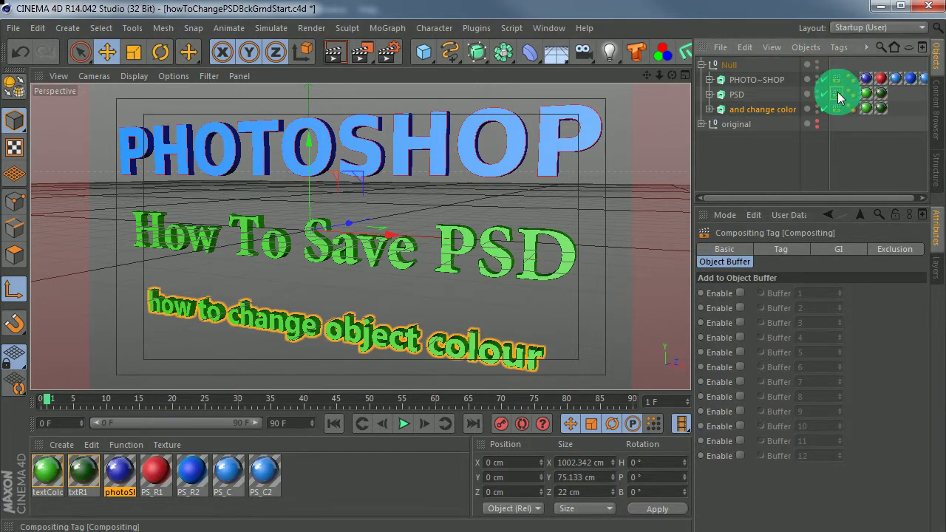
{"action": "left_click", "coordinate": [740, 293]}
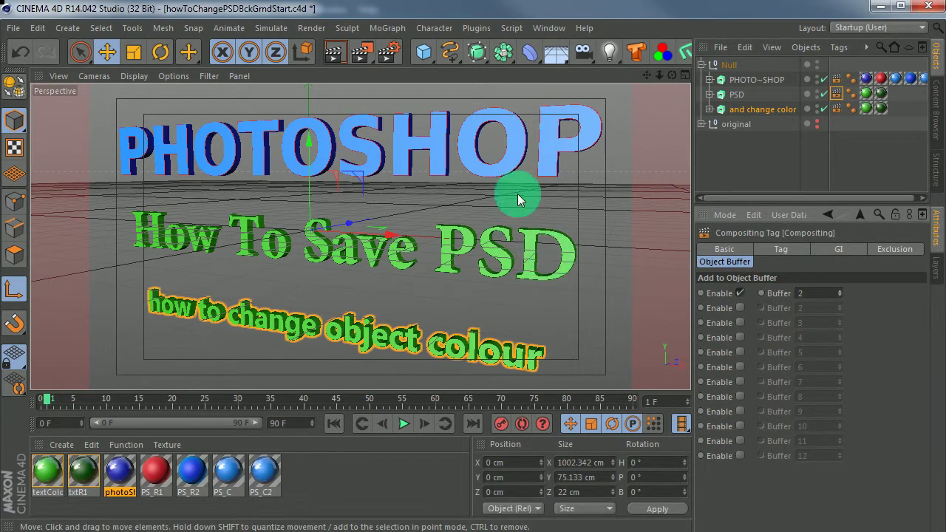
{"action": "left_click", "coordinate": [836, 108]}
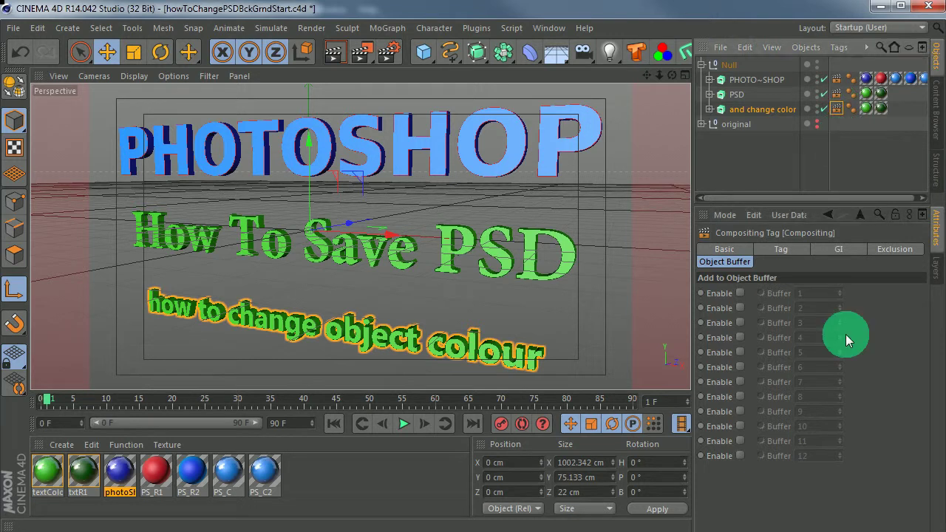
{"action": "left_click", "coordinate": [740, 293]}
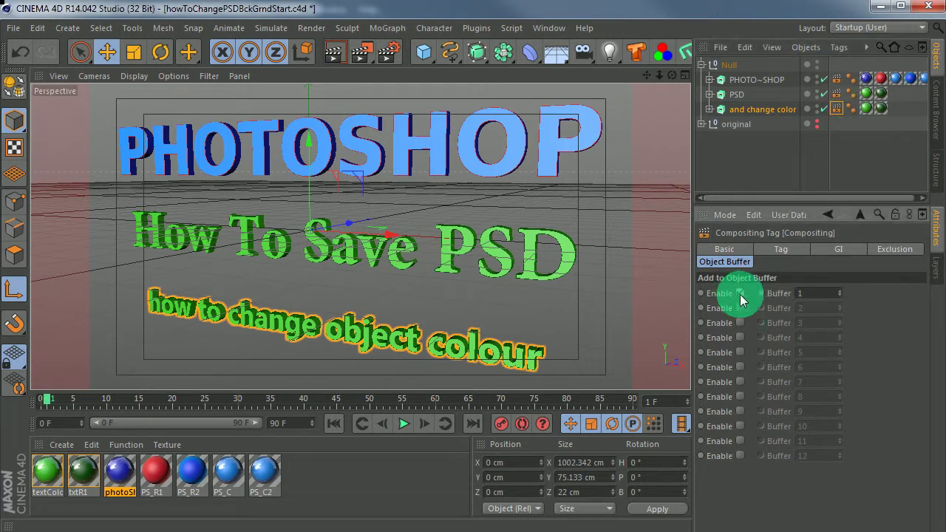
{"action": "left_click", "coordinate": [839, 290]}
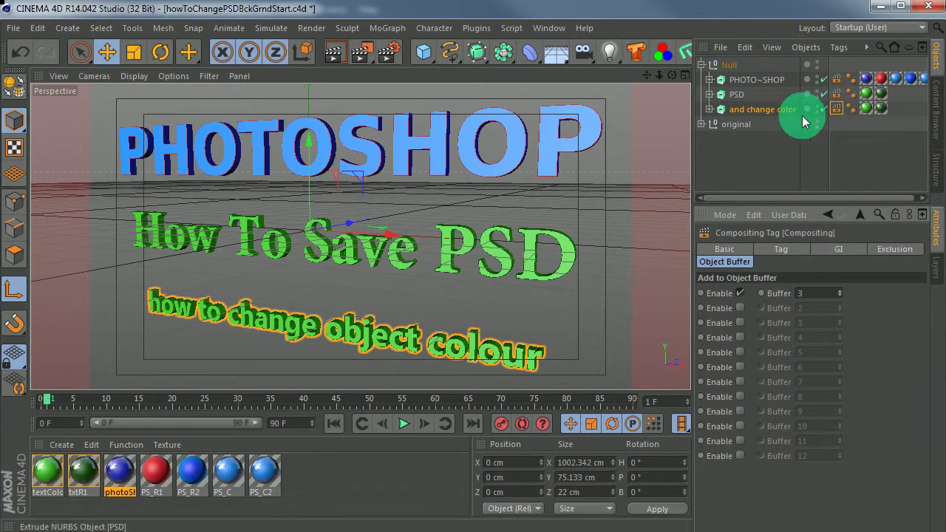
Open the render settings at the Save options and collapse the Multi-Pass entry.
{"action": "left_click", "coordinate": [387, 50]}
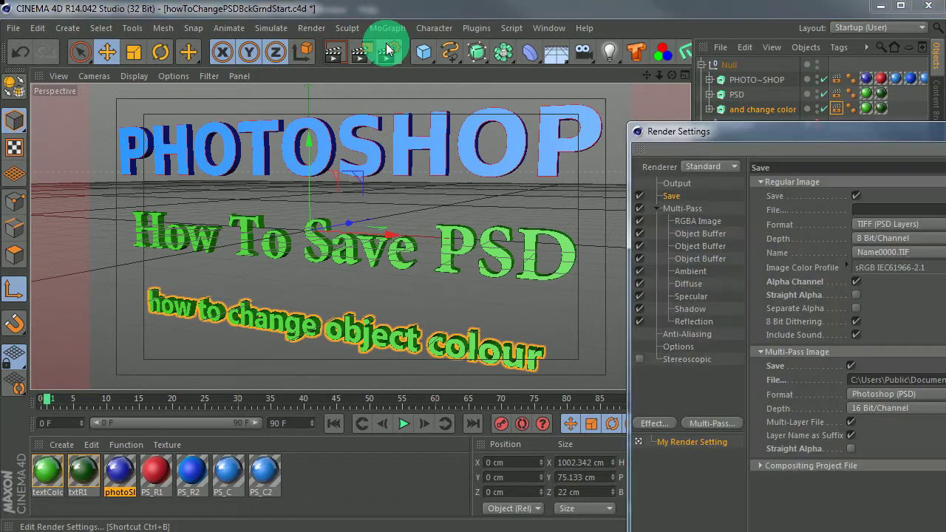
{"action": "left_click", "coordinate": [656, 209]}
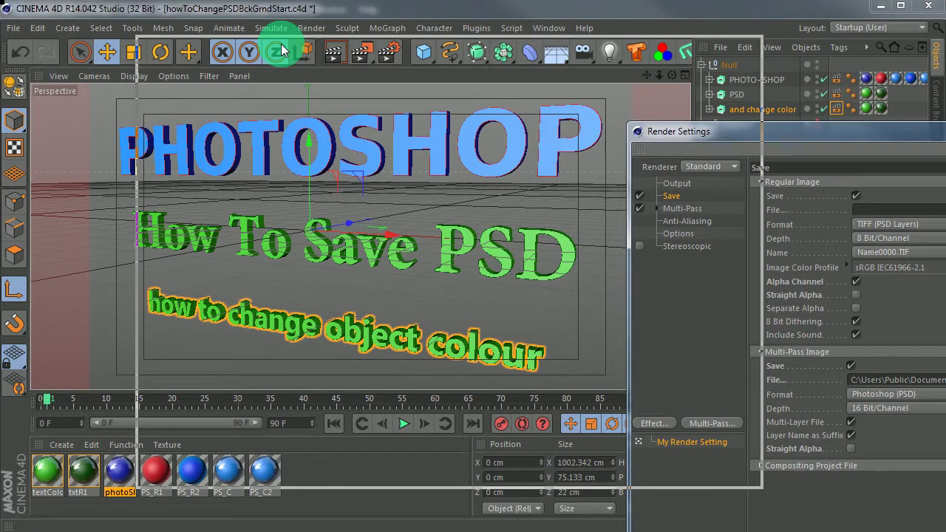
{"action": "left_click_drag", "start_coordinate": [281, 50], "coordinate": [285, 61]}
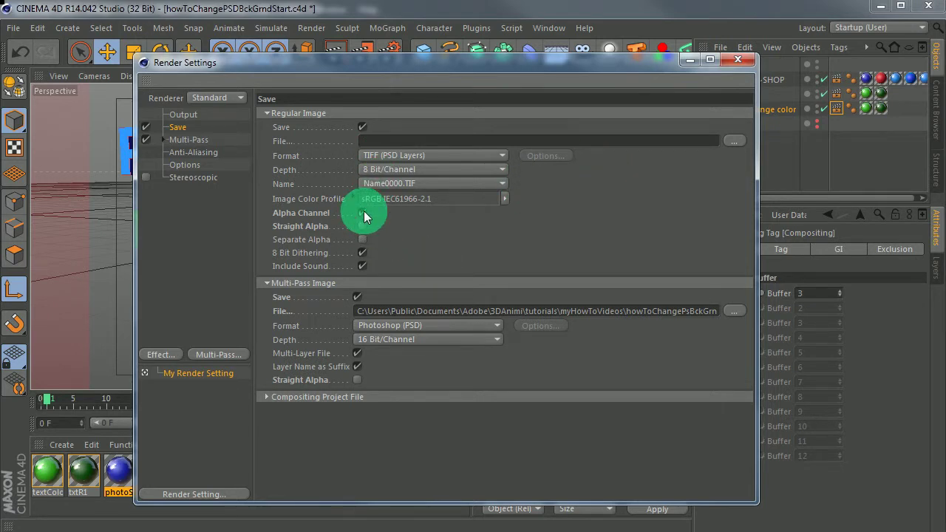
Turn off multi-pass image saving and Multi-Pass, check the available regular image formats, and turn both options back on.
{"action": "left_click", "coordinate": [358, 297]}
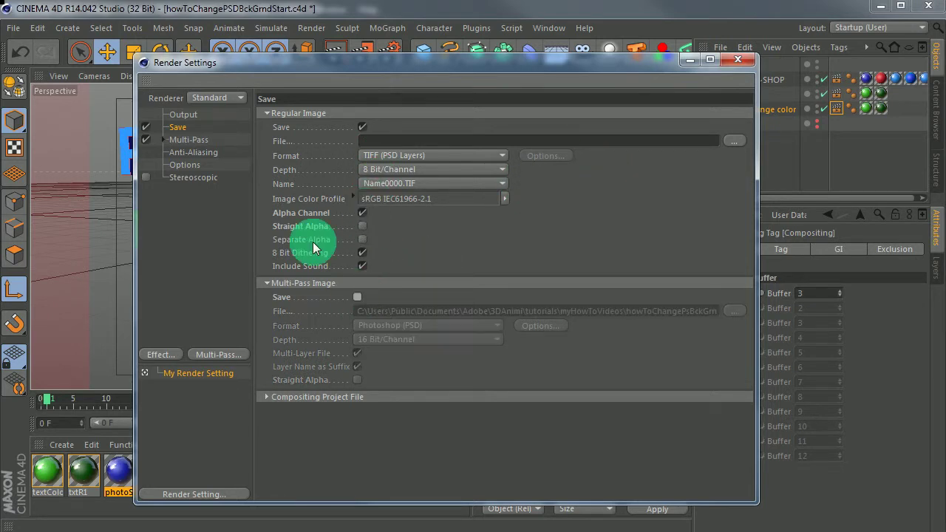
{"action": "left_click", "coordinate": [144, 140]}
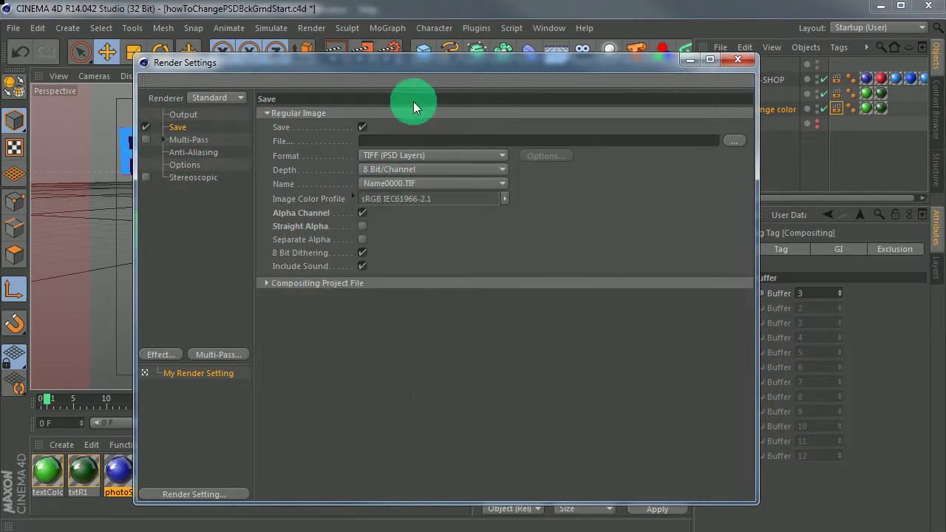
{"action": "left_click", "coordinate": [498, 157]}
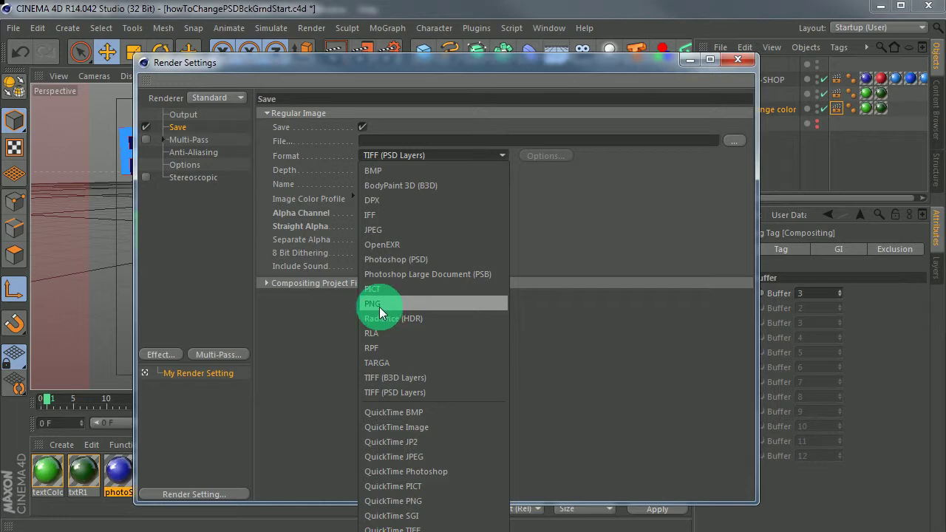
{"action": "left_click", "coordinate": [612, 219]}
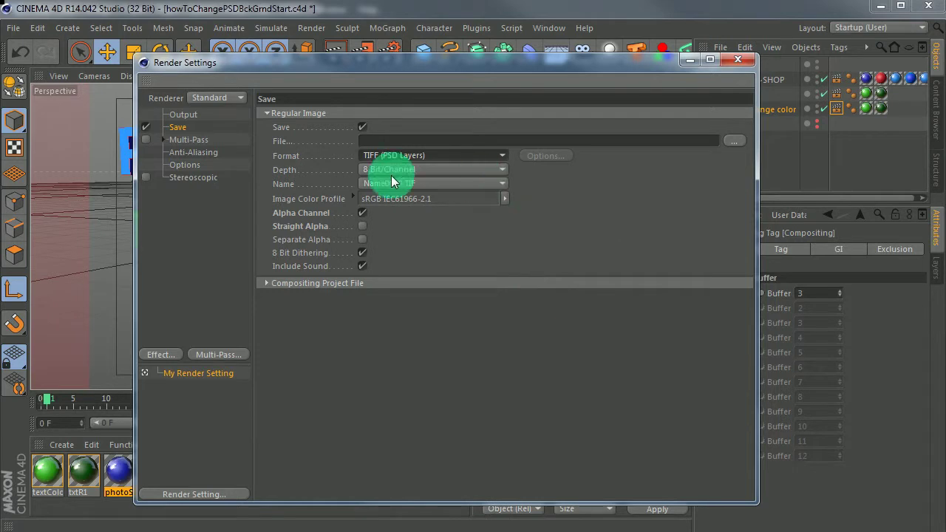
{"action": "left_click", "coordinate": [146, 141]}
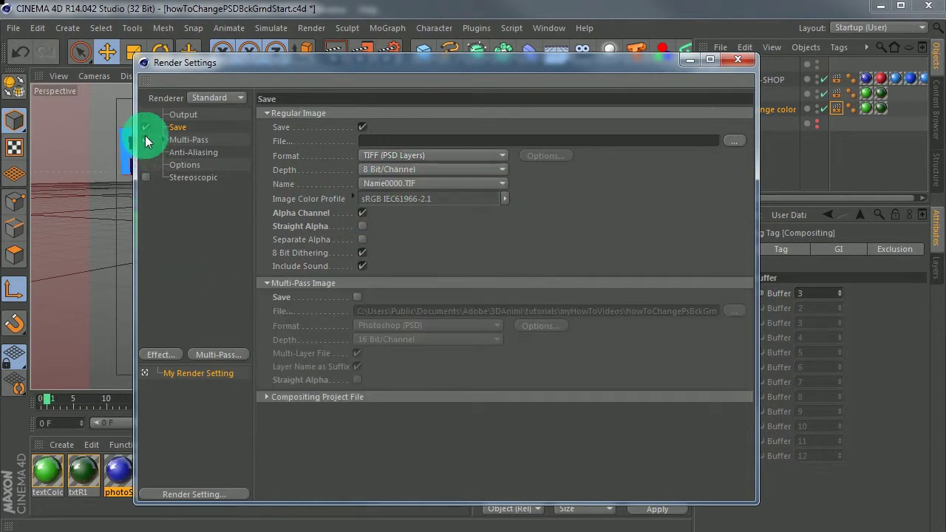
{"action": "left_click", "coordinate": [360, 299]}
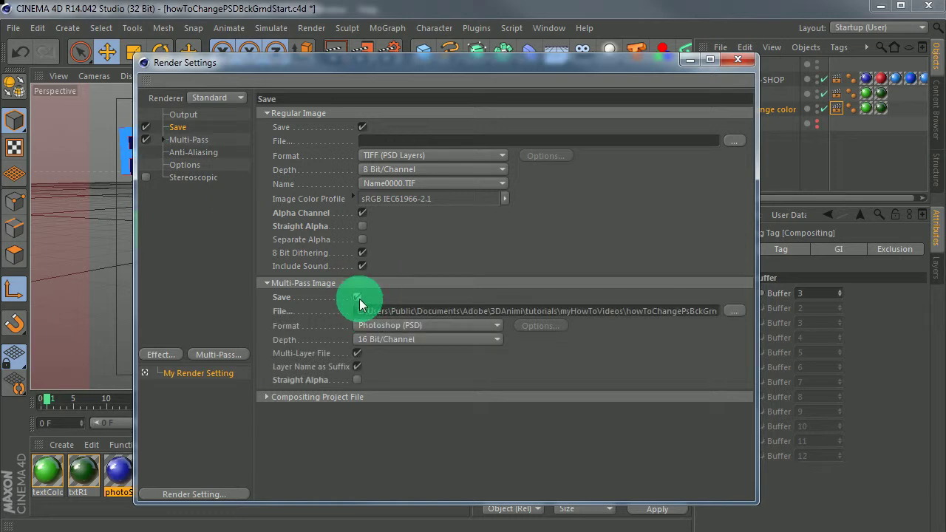
Check the multi-pass image's save location and the passes that can be added, leaving the file name unchanged and the Multi-Pass entry expanded.
{"action": "left_click", "coordinate": [736, 311]}
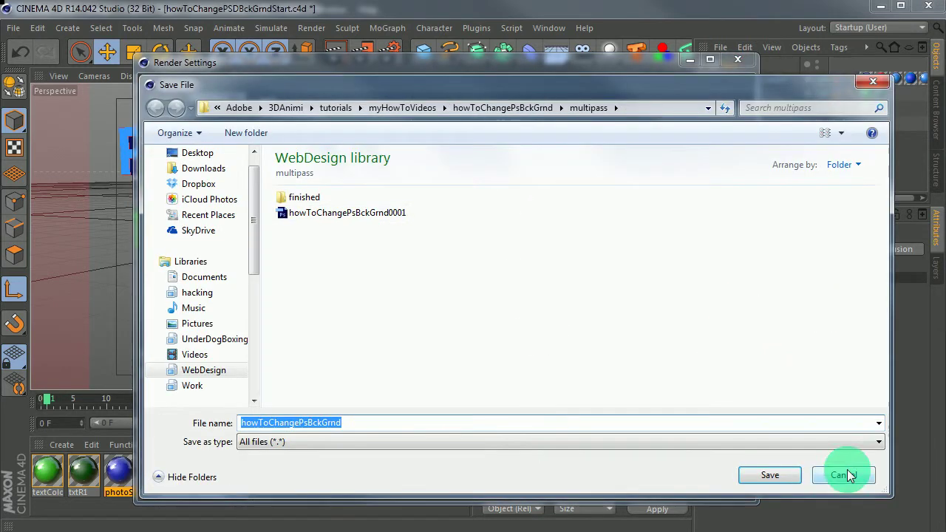
{"action": "left_click", "coordinate": [825, 477]}
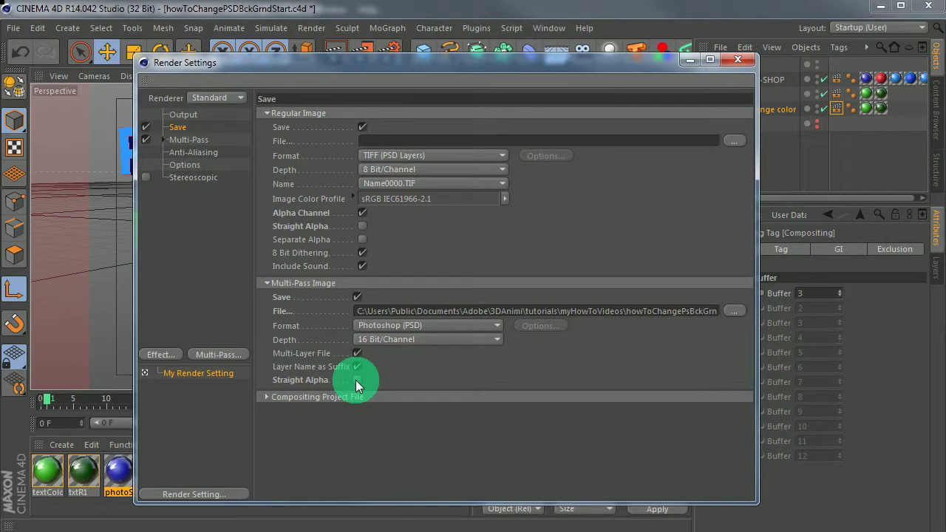
{"action": "right_click", "coordinate": [178, 137]}
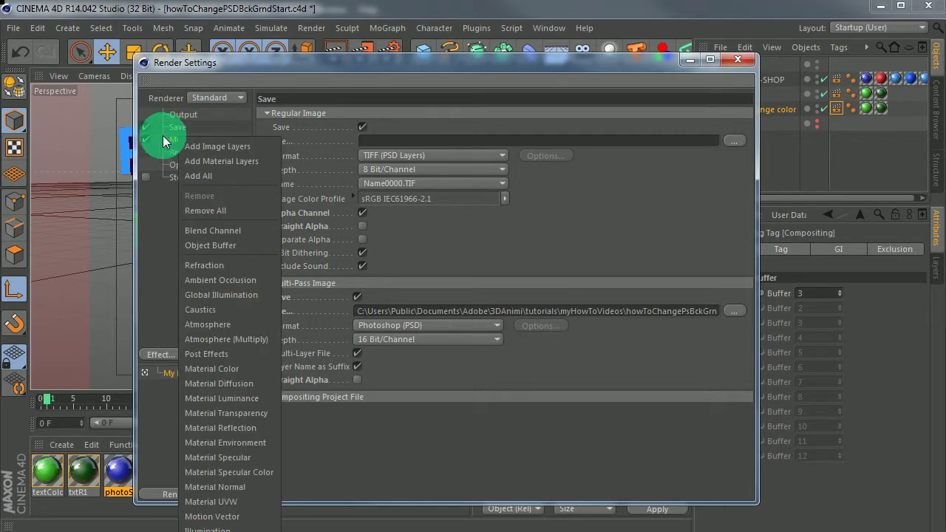
{"action": "left_click", "coordinate": [164, 141]}
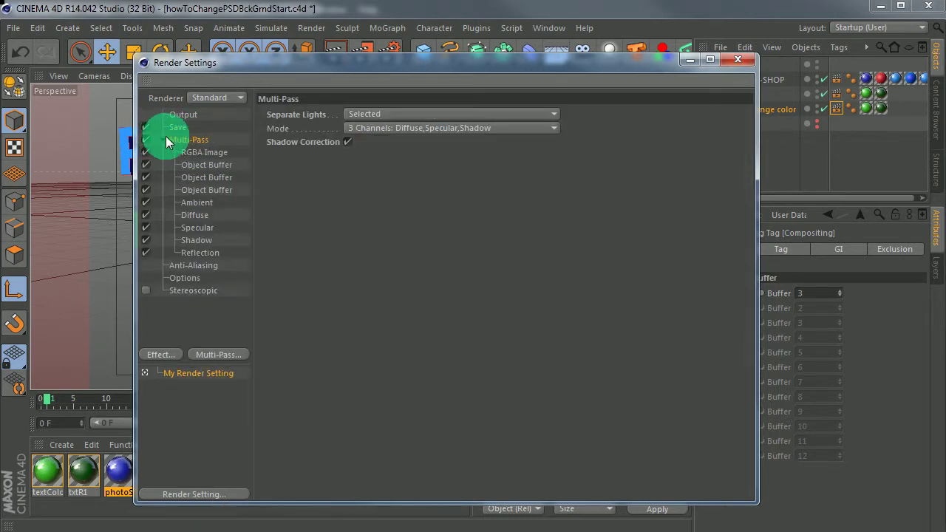
{"action": "right_click", "coordinate": [185, 145]}
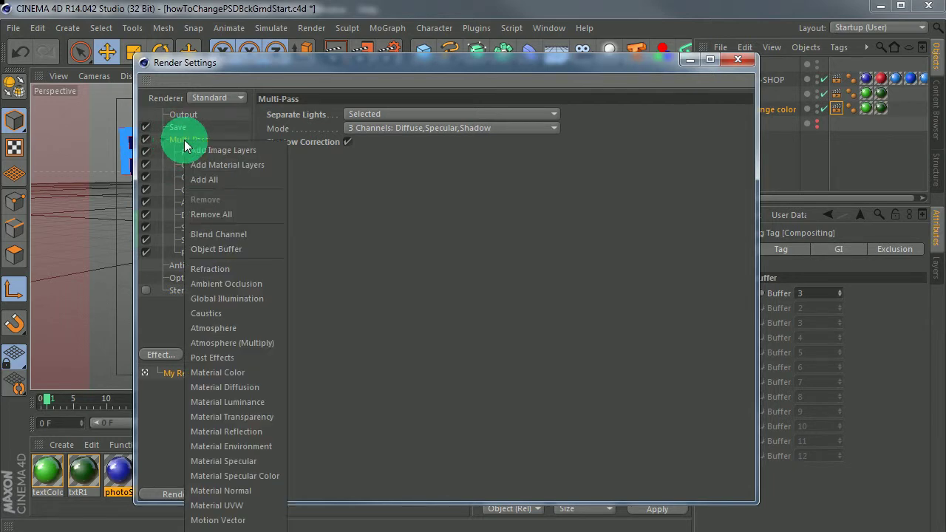
{"action": "left_click", "coordinate": [159, 138]}
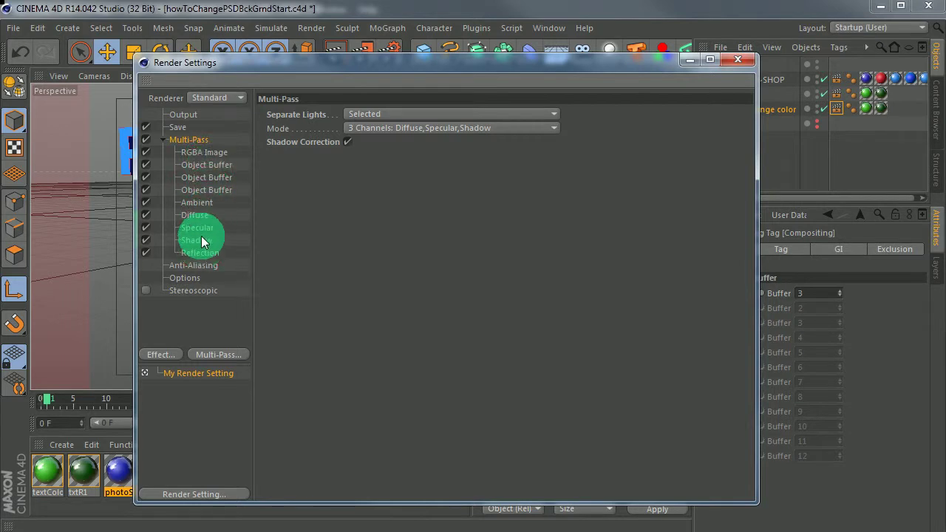
Examine the colour settings and active channels of the photoShopColor material, and close the Material Editor.
{"action": "double_click", "coordinate": [114, 471]}
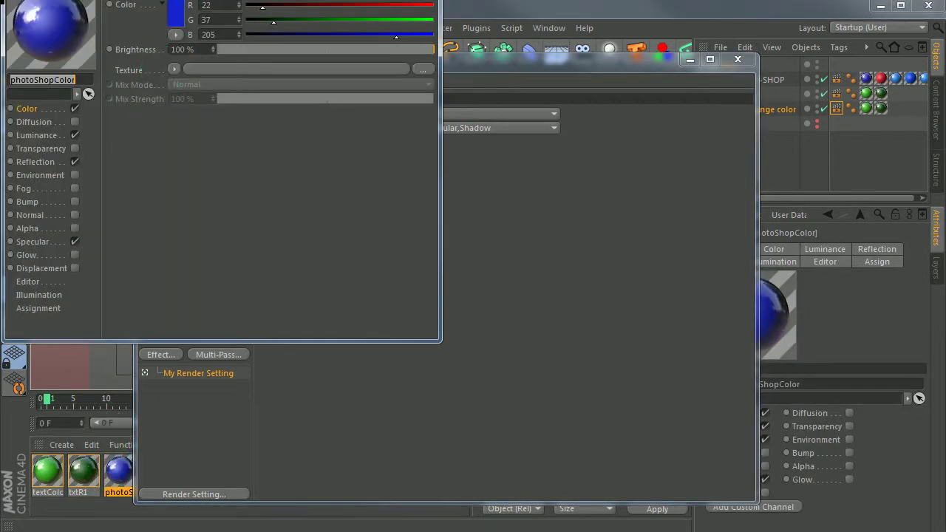
{"action": "left_click_drag", "start_coordinate": [196, 9], "coordinate": [659, 31]}
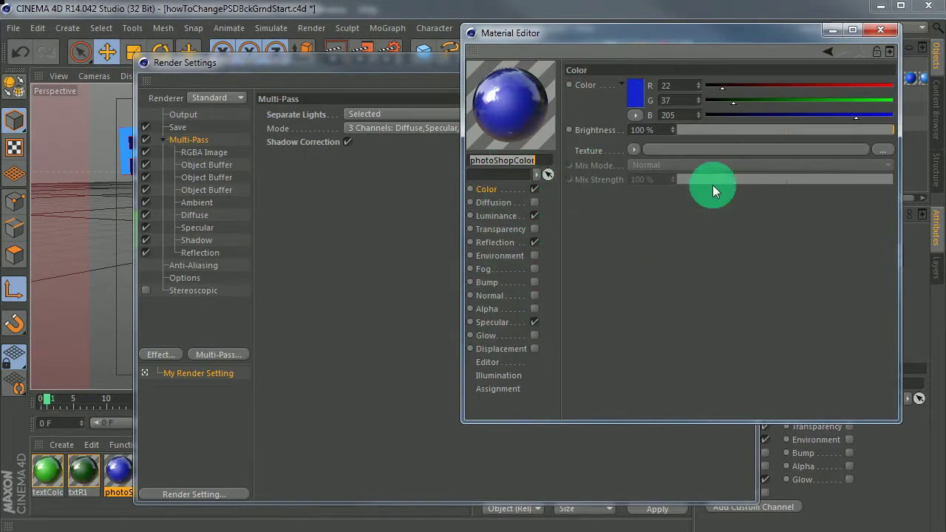
{"action": "left_click", "coordinate": [881, 31]}
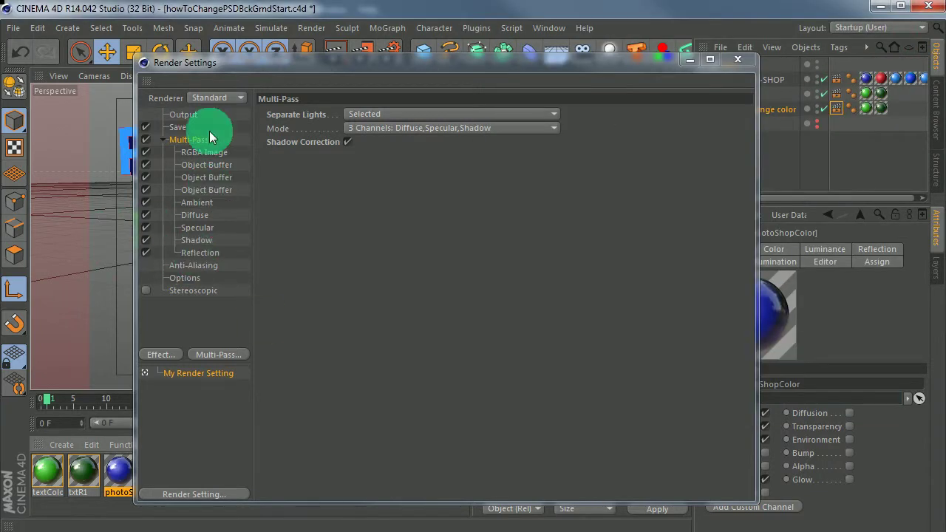
Compare the Group ID of each Object Buffer pass with the buffer number in the matching extrusion's Compositing tag.
{"action": "left_click", "coordinate": [203, 165]}
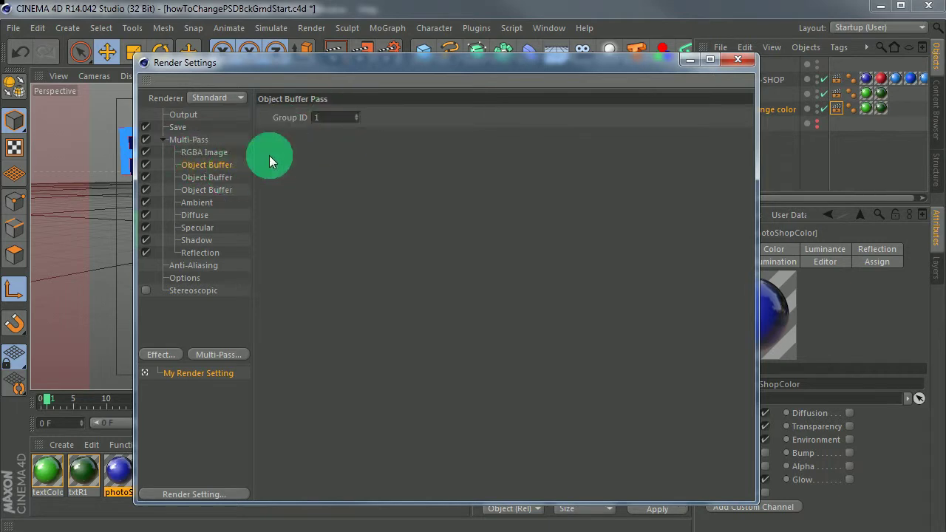
{"action": "left_click_drag", "start_coordinate": [443, 63], "coordinate": [357, 62]}
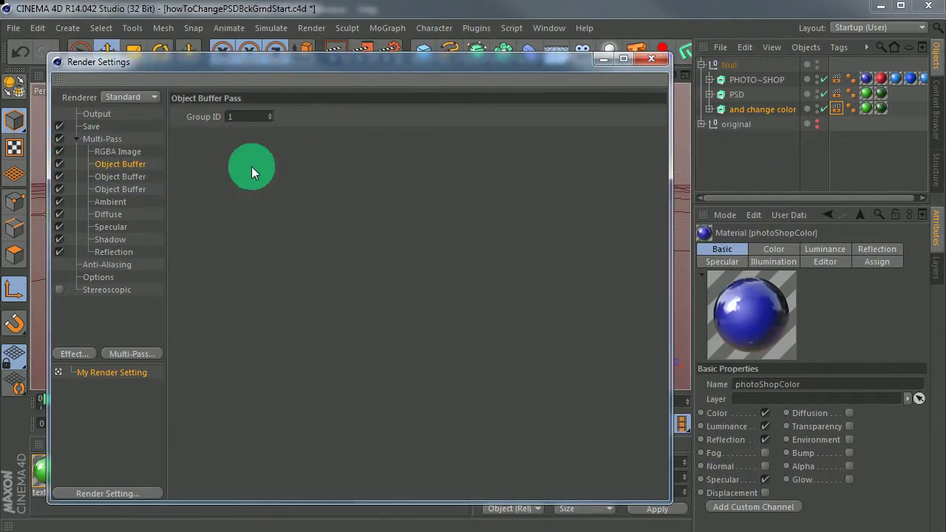
{"action": "left_click", "coordinate": [837, 83]}
{"action": "left_click", "coordinate": [803, 294]}
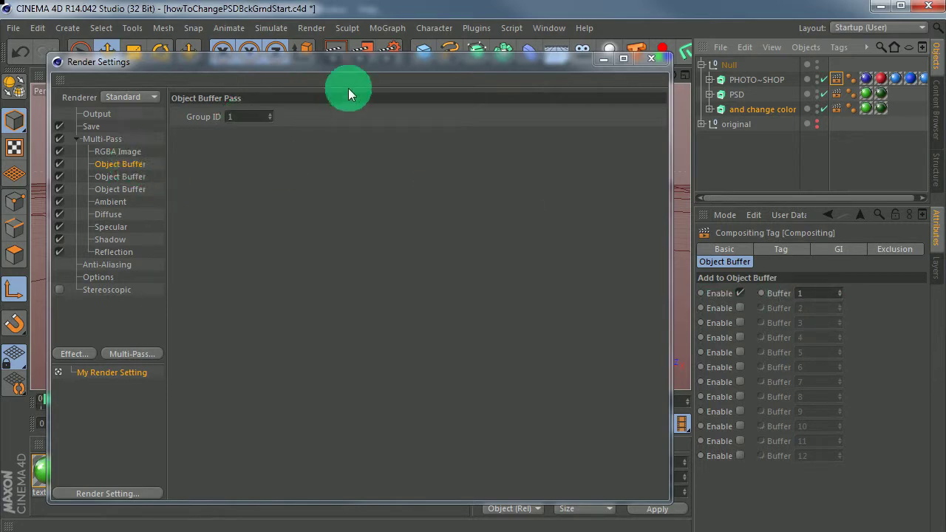
{"action": "left_click", "coordinate": [134, 177]}
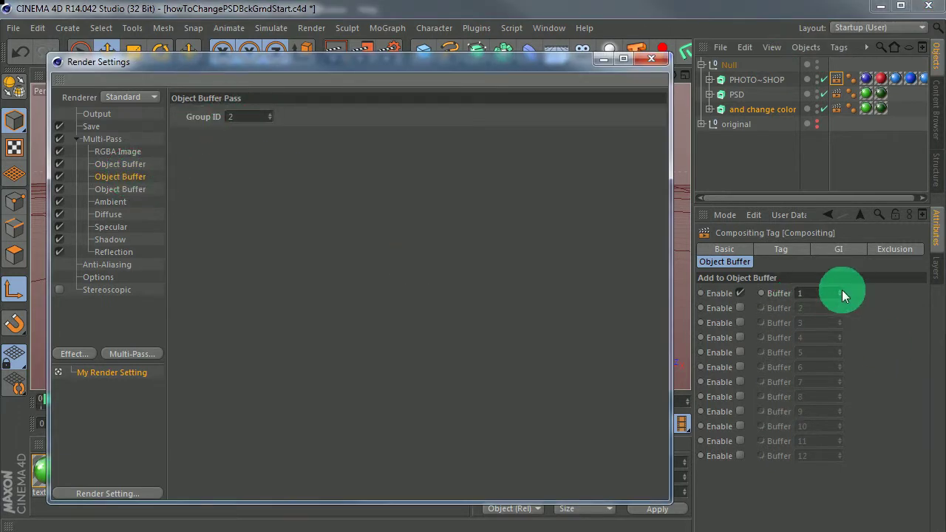
{"action": "left_click", "coordinate": [837, 94]}
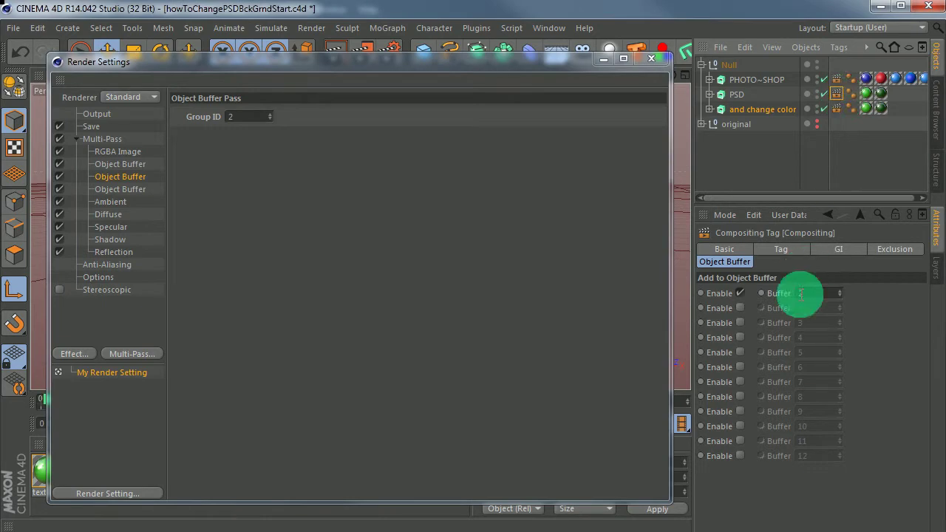
{"action": "left_click", "coordinate": [113, 190]}
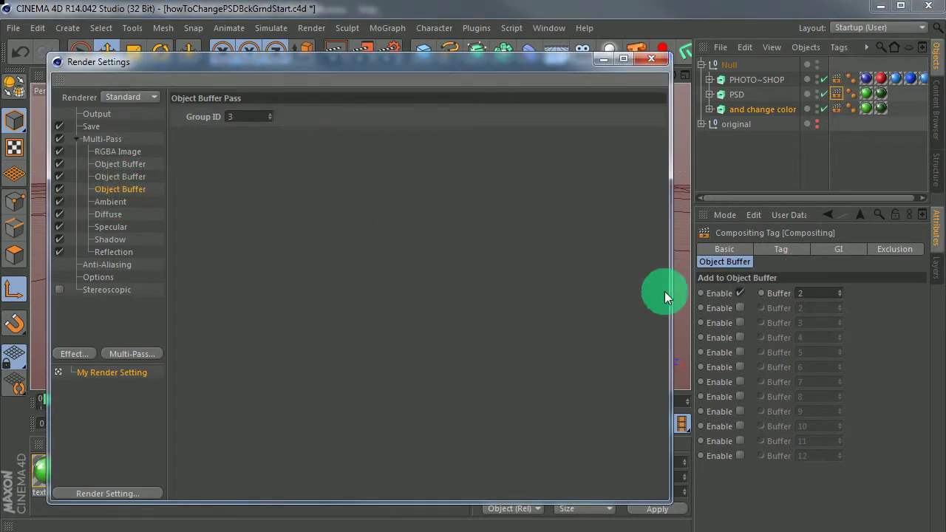
{"action": "left_click", "coordinate": [836, 109]}
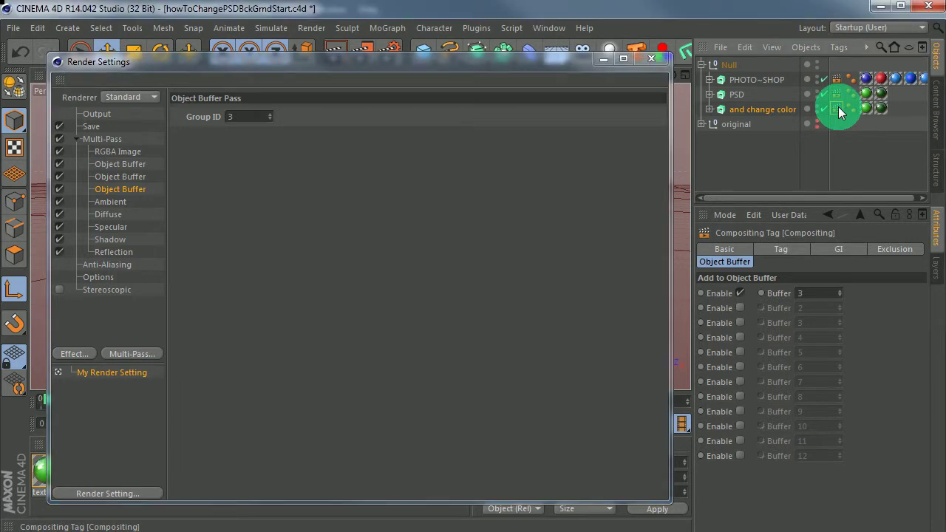
Raise the buffer number of the "and change color" Compositing tag to 5 and return it to 3.
{"action": "left_click", "coordinate": [840, 291]}
{"action": "left_click", "coordinate": [839, 291]}
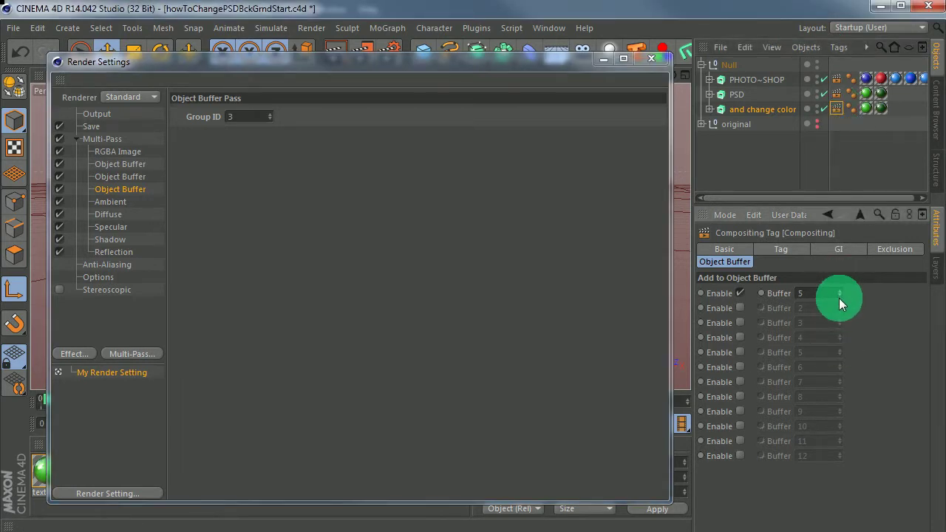
{"action": "left_click", "coordinate": [839, 298]}
{"action": "left_click", "coordinate": [839, 298]}
{"action": "left_click", "coordinate": [804, 292]}
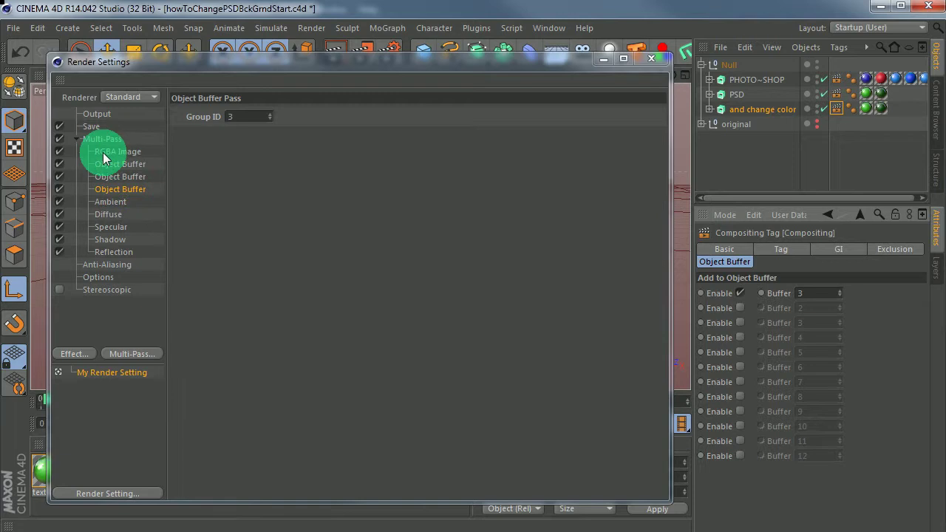
Review the Save options and the Anti-Aliasing settings with the Multi-Pass entry collapsed.
{"action": "left_click", "coordinate": [75, 140]}
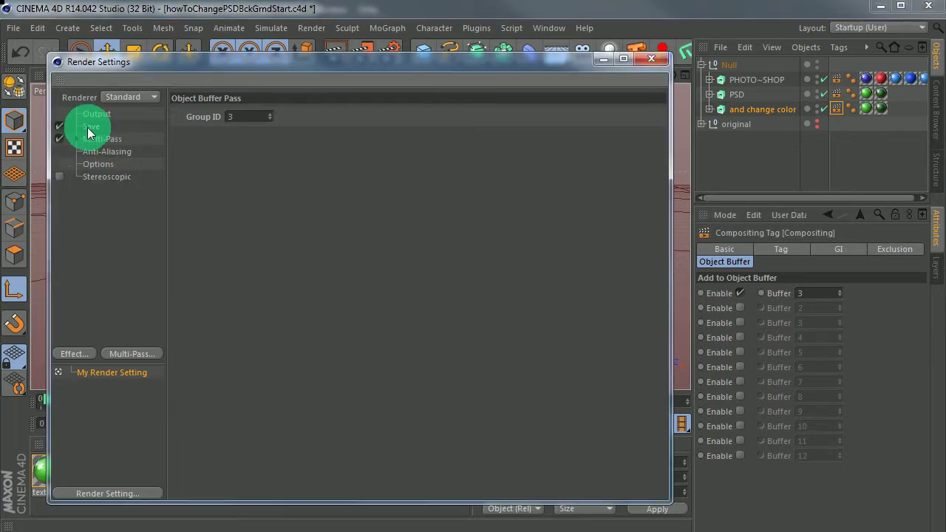
{"action": "left_click", "coordinate": [89, 127]}
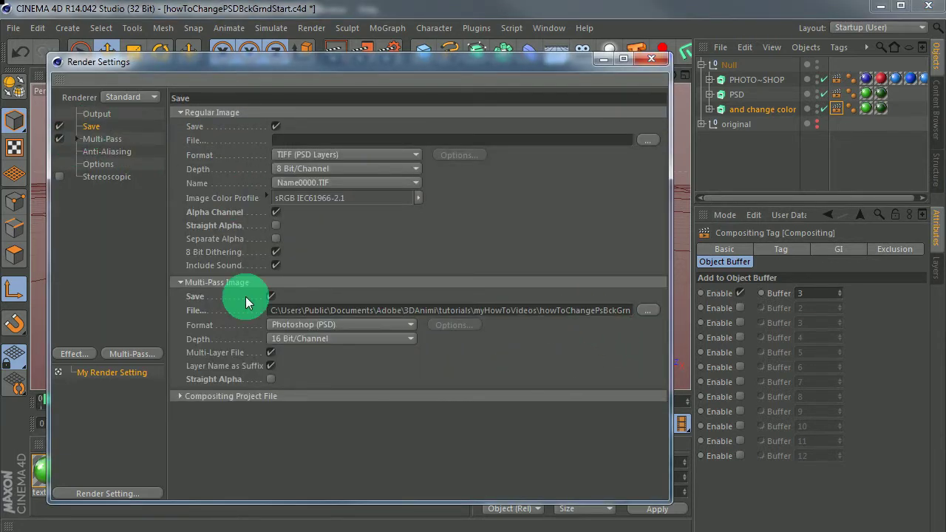
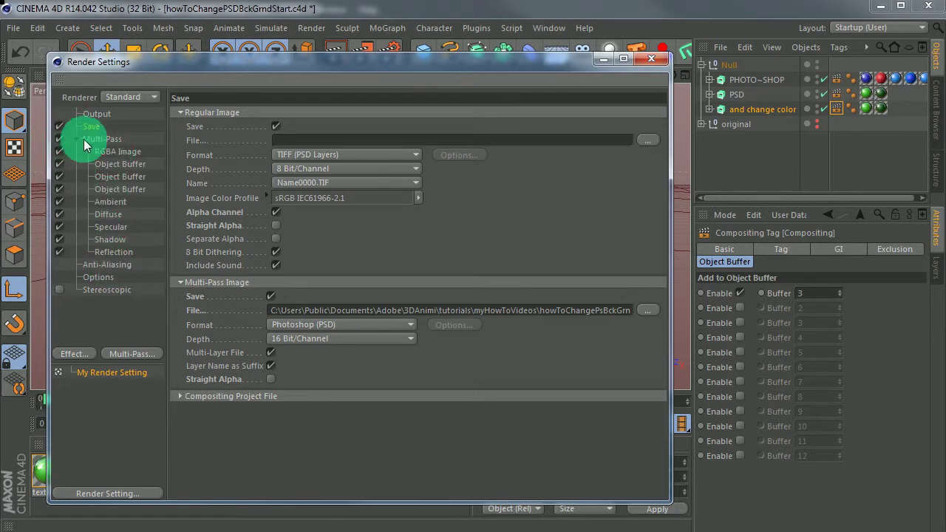
{"action": "left_click", "coordinate": [76, 139]}
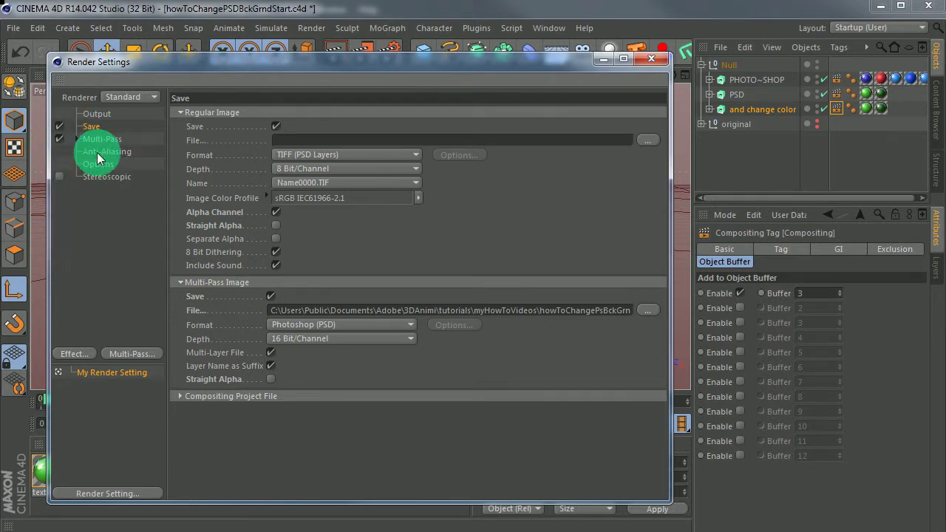
{"action": "left_click", "coordinate": [96, 152]}
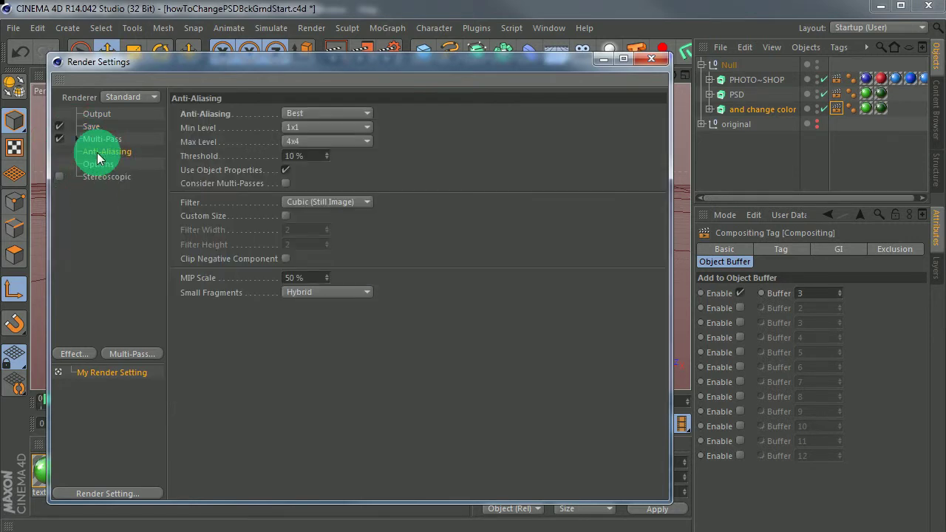
{"action": "left_click", "coordinate": [348, 110]}
{"action": "left_click", "coordinate": [348, 110]}
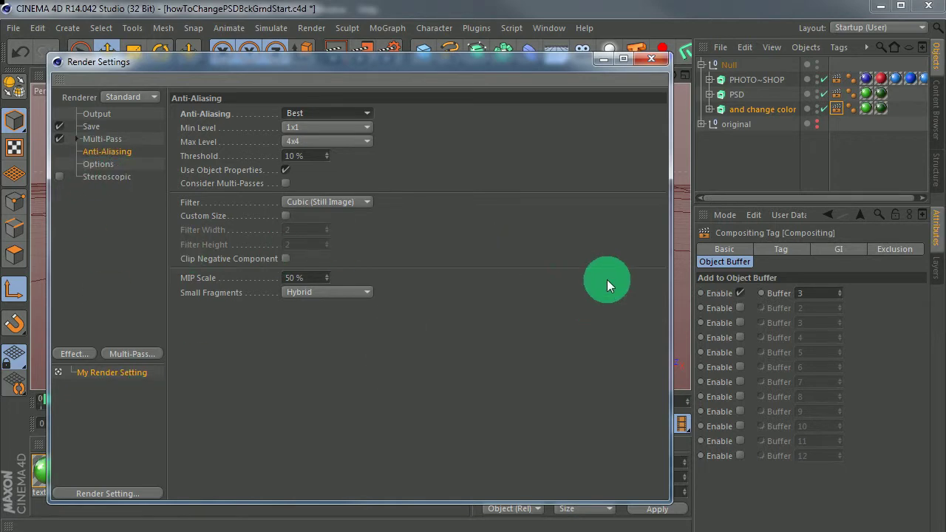
Close the render settings and save the project.
{"action": "left_click", "coordinate": [652, 59]}
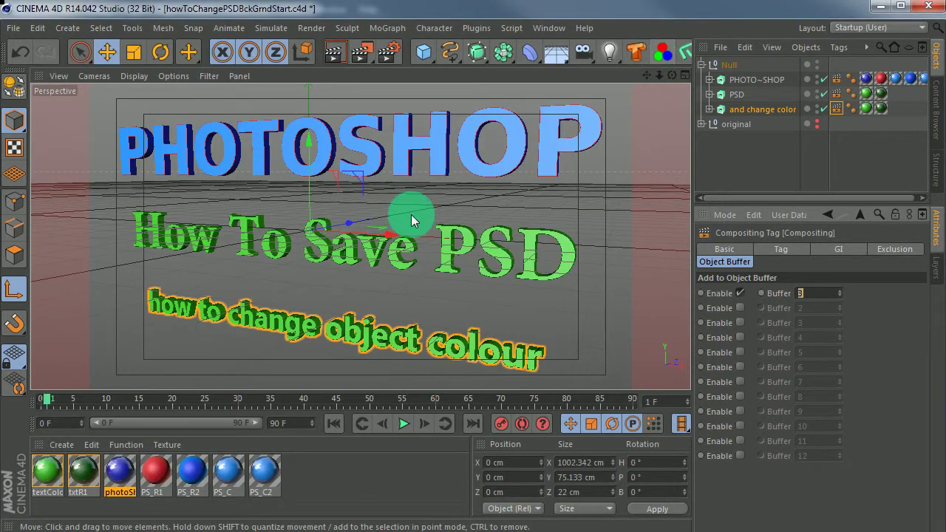
{"action": "key", "text": "ctrl+s"}
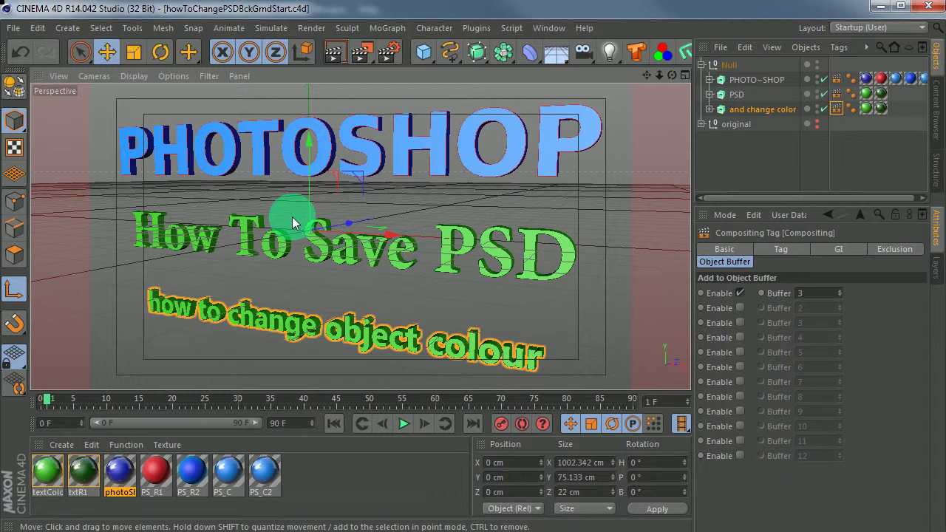
Render the scene to the Picture Viewer, replacing the existing PSD output file.
{"action": "left_click", "coordinate": [361, 56]}
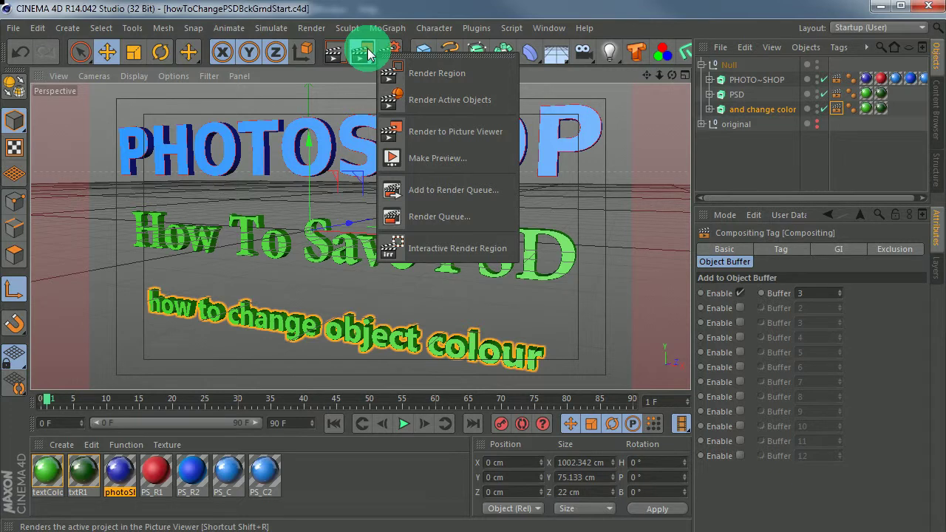
{"action": "left_click", "coordinate": [446, 139]}
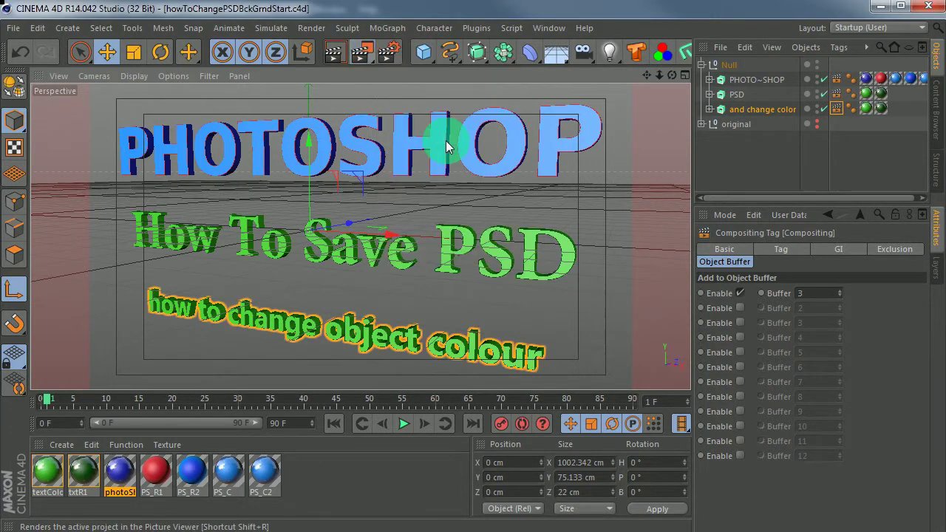
{"action": "left_click", "coordinate": [550, 331]}
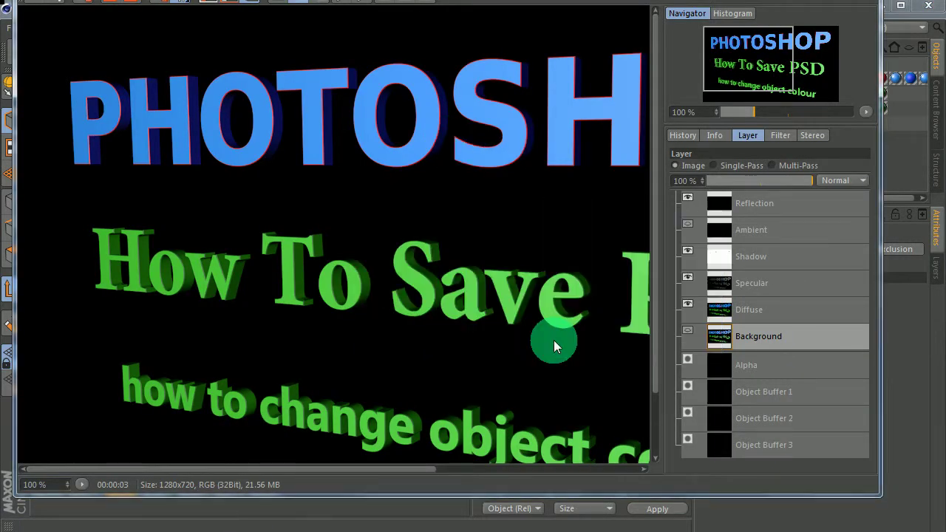
Delete the older unsaved renders from the Picture Viewer history, confirming the deletion of unsaved files.
{"action": "left_click", "coordinate": [686, 135]}
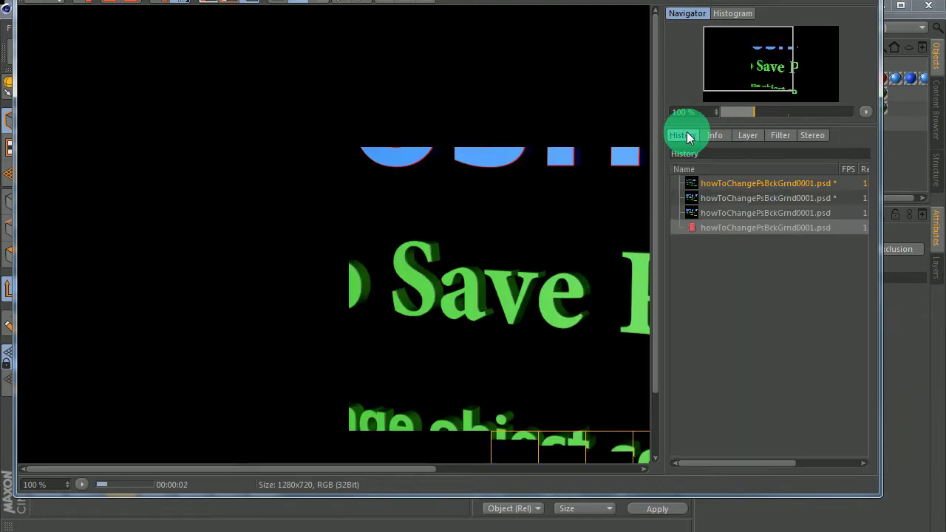
{"action": "left_click", "coordinate": [753, 183], "text": "shift"}
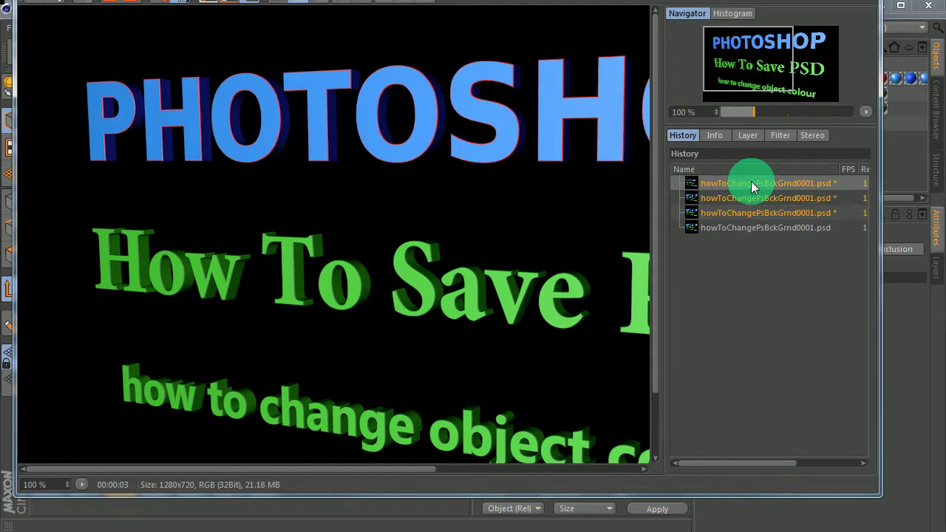
{"action": "key", "text": "Delete"}
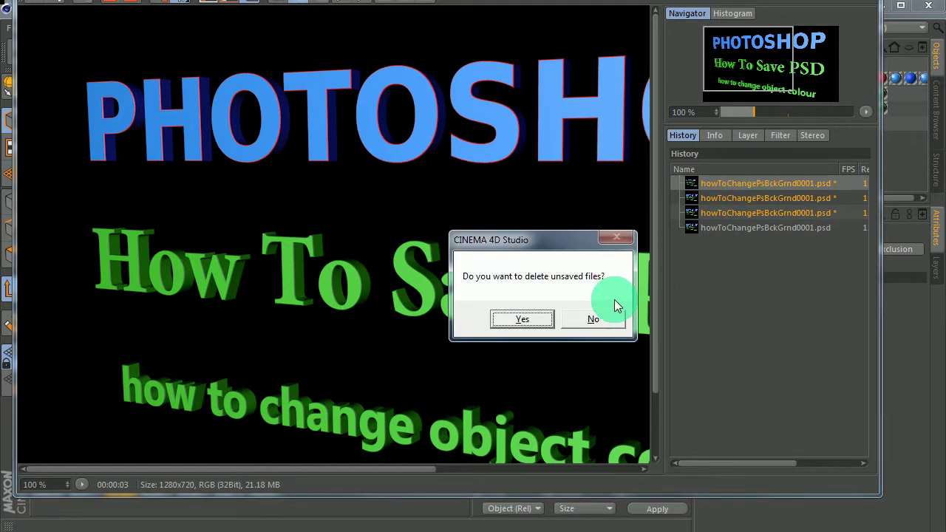
{"action": "left_click", "coordinate": [513, 321]}
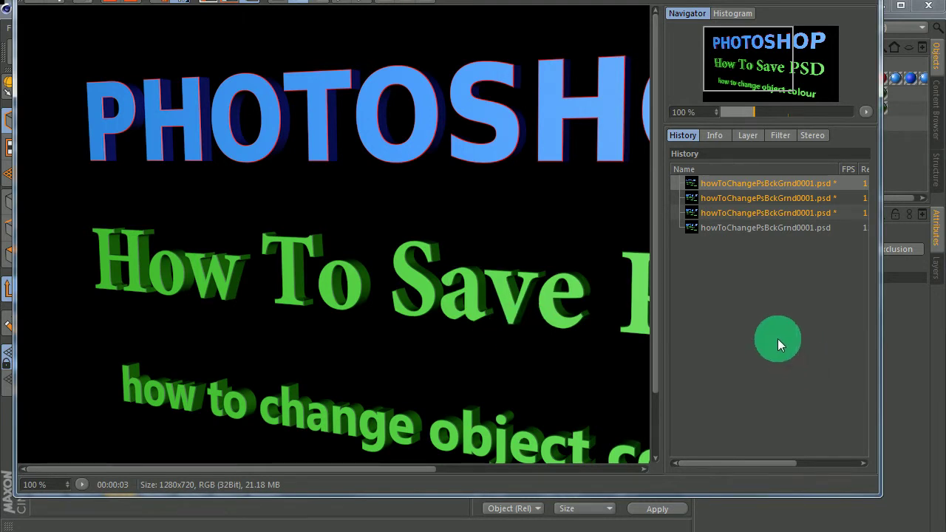
Check the new render's information and layer list with the whole image shown at 61% zoom.
{"action": "left_click", "coordinate": [716, 139]}
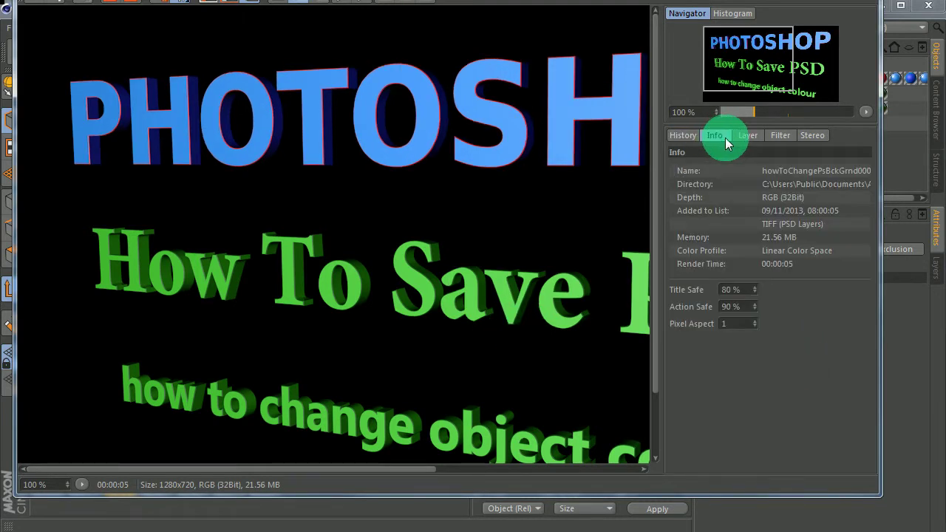
{"action": "left_click", "coordinate": [749, 136]}
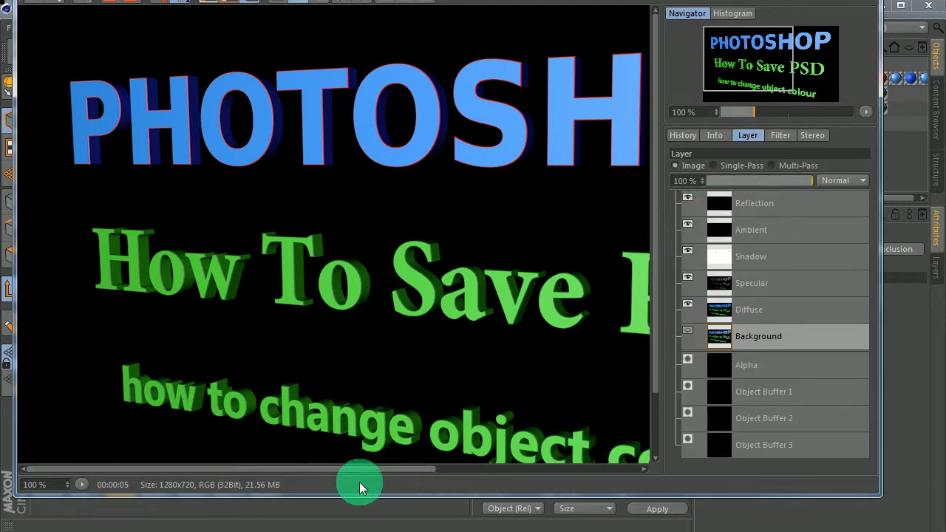
{"action": "left_click_drag", "start_coordinate": [753, 108], "coordinate": [747, 114]}
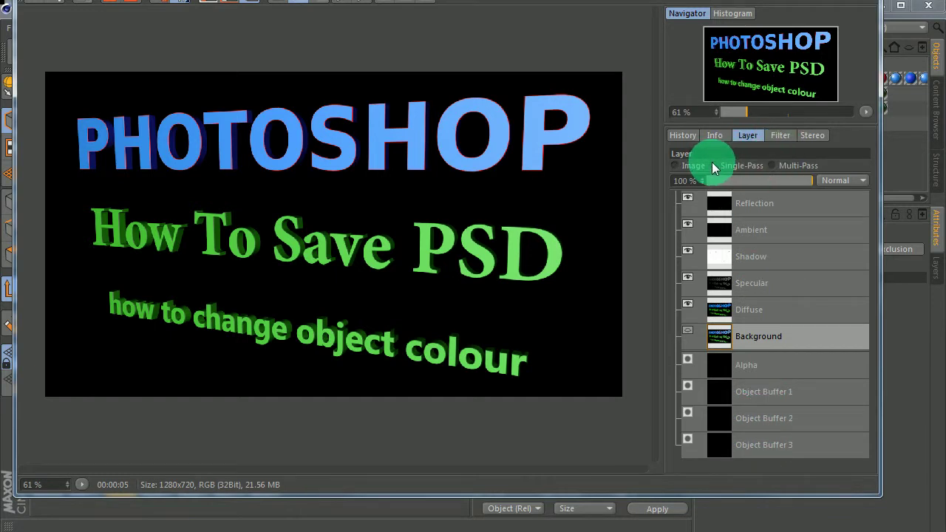
Compare the Multi-Pass, Single-Pass and Image display modes, and review the render's filter, layer, information and history views.
{"action": "left_click", "coordinate": [774, 165]}
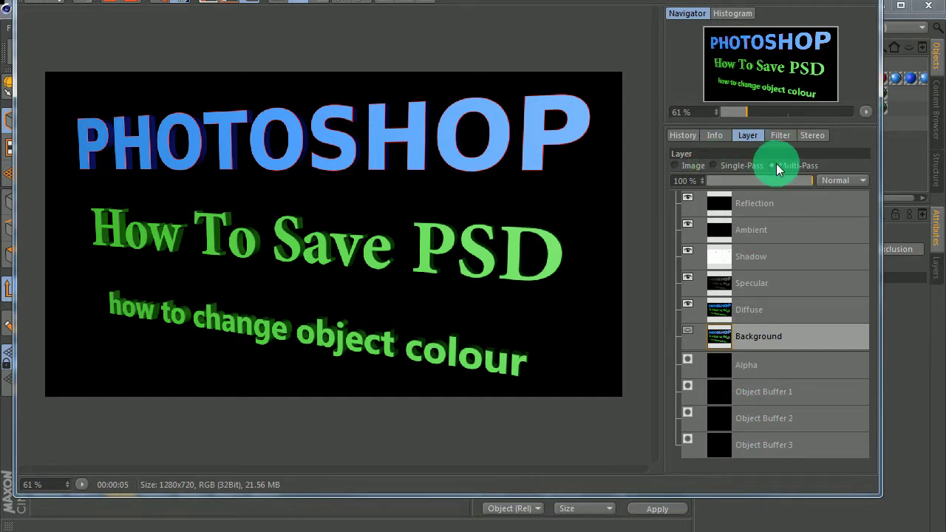
{"action": "left_click", "coordinate": [715, 165]}
{"action": "left_click", "coordinate": [676, 164]}
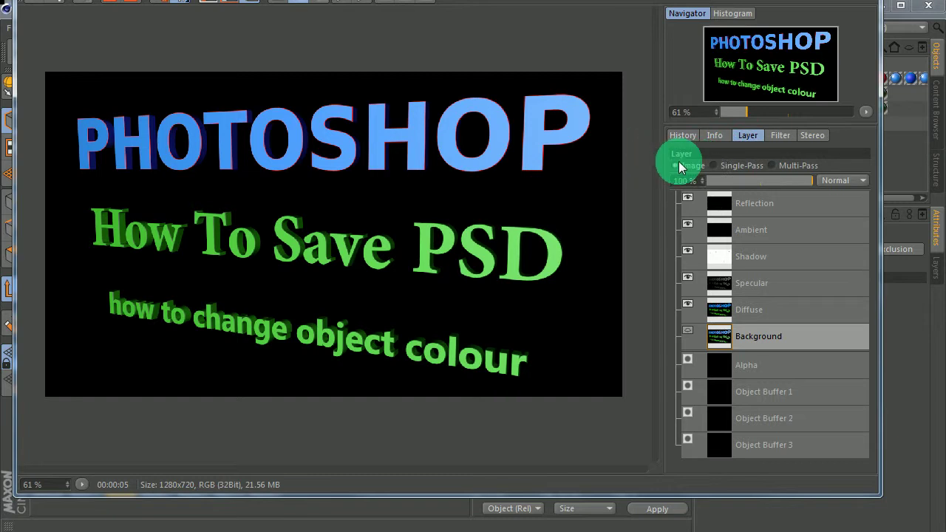
{"action": "left_click", "coordinate": [780, 135]}
{"action": "left_click", "coordinate": [747, 135]}
{"action": "left_click", "coordinate": [714, 136]}
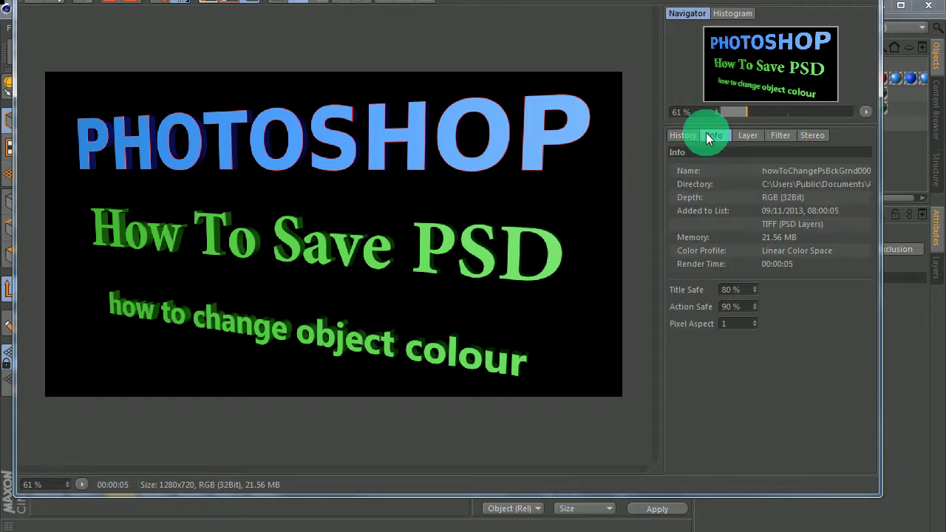
{"action": "left_click", "coordinate": [690, 136]}
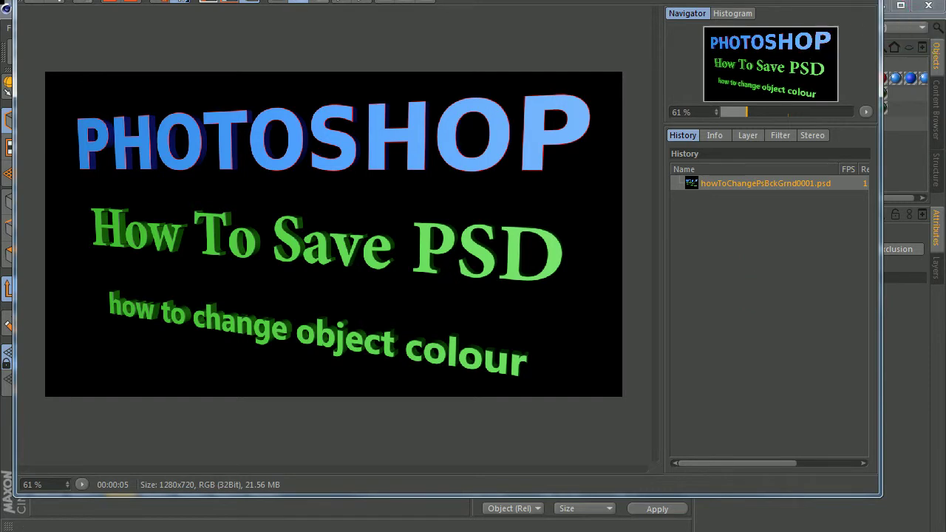
Open howToChangePsBckGrnd0001.psd from the multipass folder in Photoshop, accepting the embedded profile mismatch.
{"action": "left_click", "coordinate": [920, 138]}
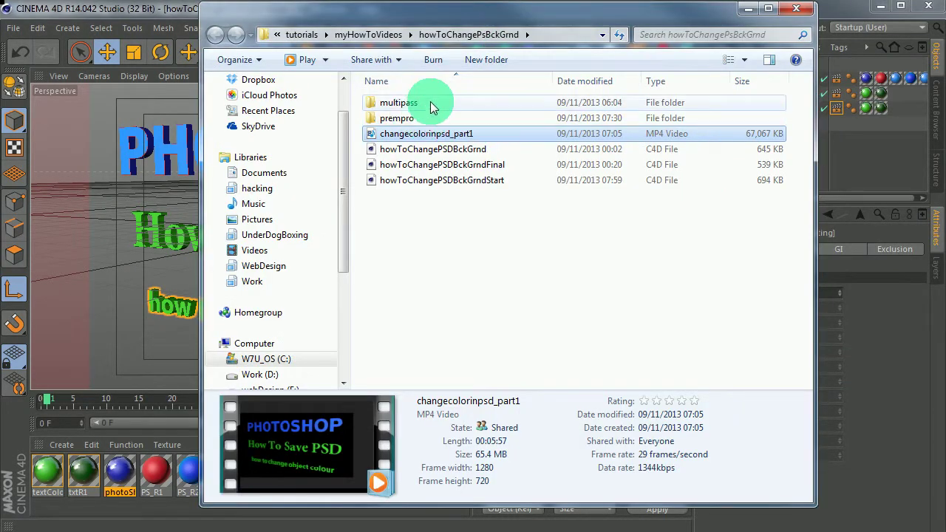
{"action": "double_click", "coordinate": [427, 104]}
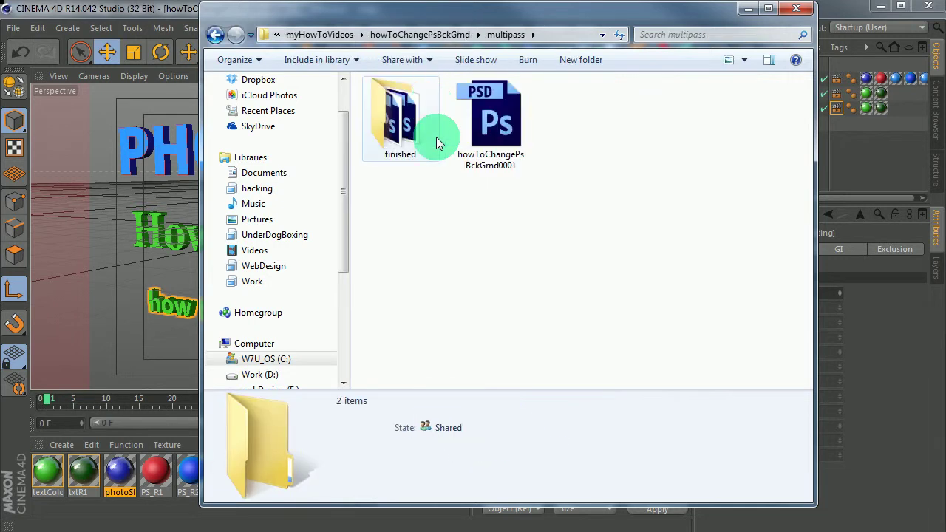
{"action": "left_click", "coordinate": [480, 118]}
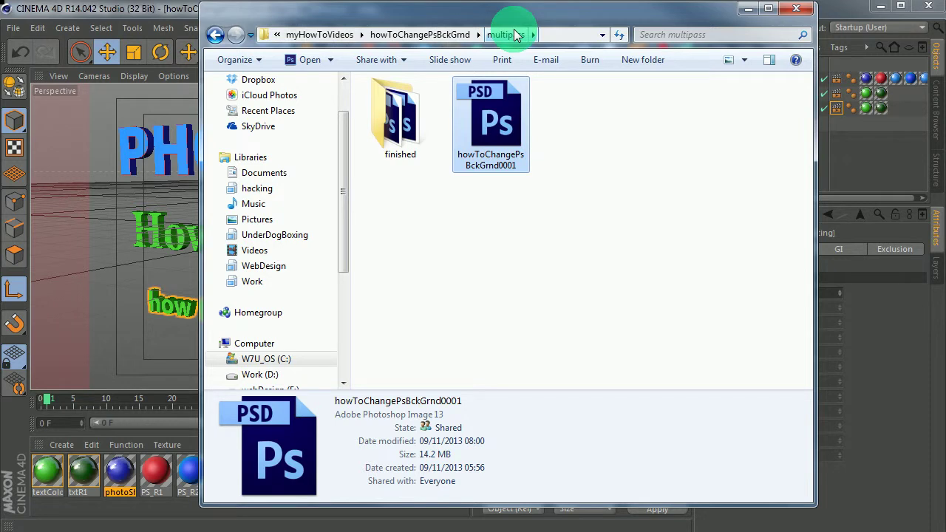
{"action": "double_click", "coordinate": [508, 130]}
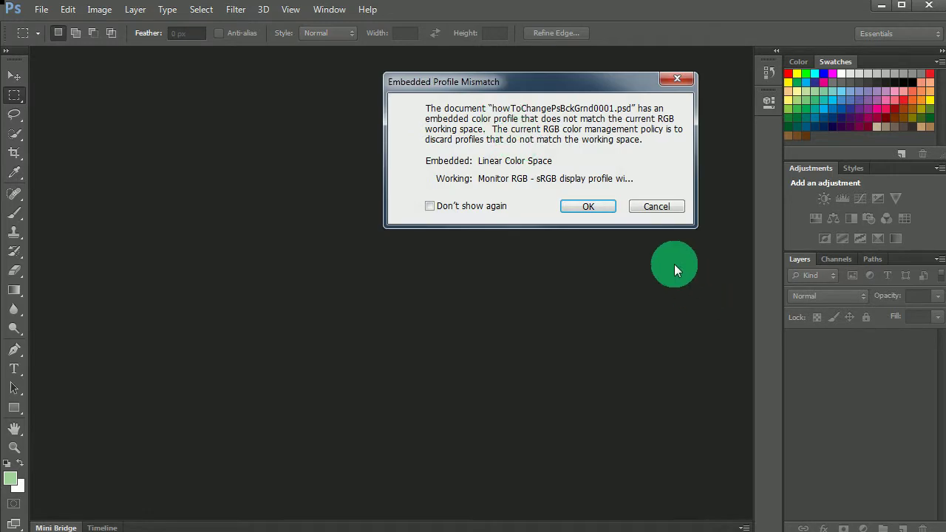
{"action": "left_click", "coordinate": [592, 206]}
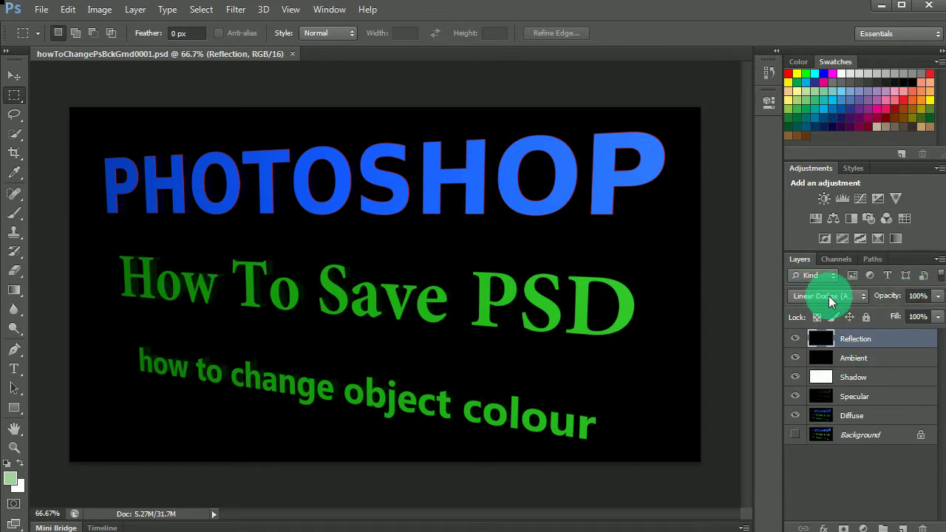
Examine the blend modes of the Ambient, Shadow, Specular, Diffuse and Reflection layers.
{"action": "left_click", "coordinate": [851, 360]}
{"action": "left_click", "coordinate": [854, 379]}
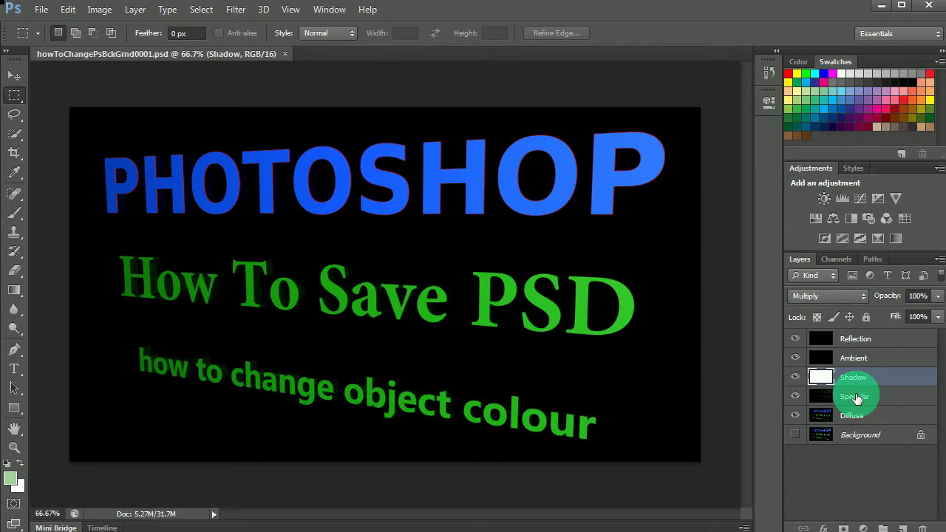
{"action": "left_click", "coordinate": [853, 396]}
{"action": "left_click", "coordinate": [853, 416]}
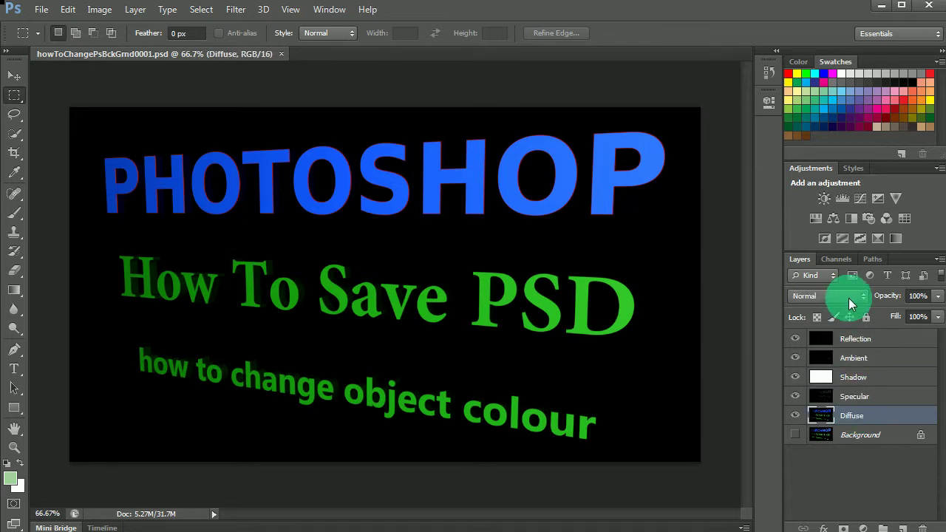
{"action": "left_click", "coordinate": [864, 341]}
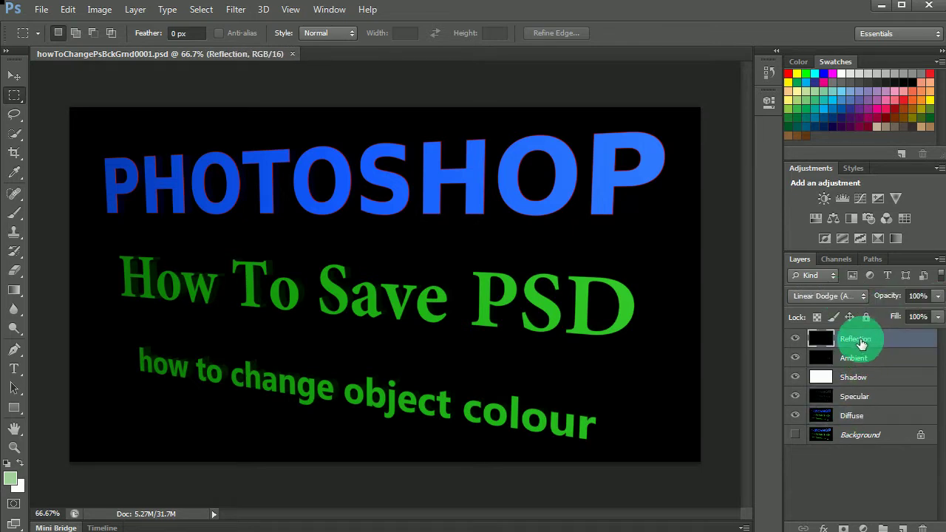
View the Alpha channel on its own and as an overlay on the RGB composite.
{"action": "left_click", "coordinate": [845, 260]}
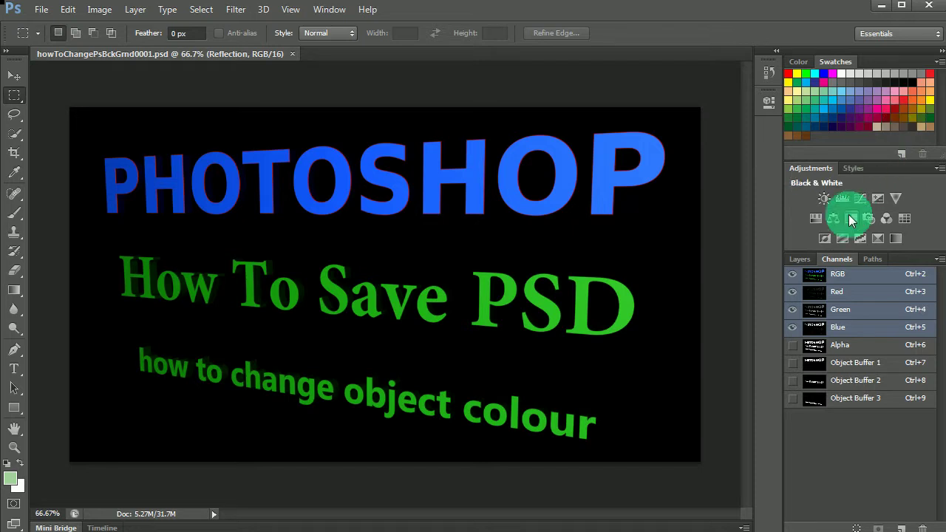
{"action": "left_click", "coordinate": [835, 356]}
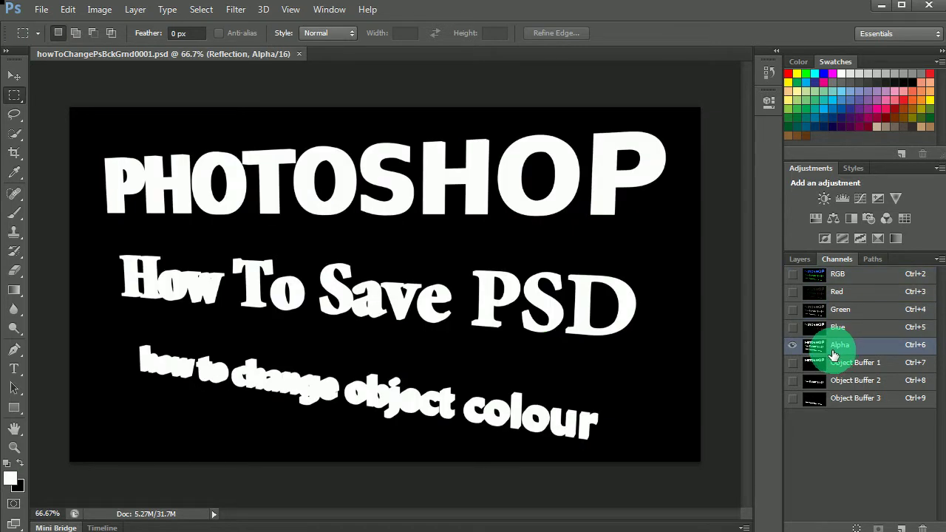
{"action": "left_click", "coordinate": [792, 274]}
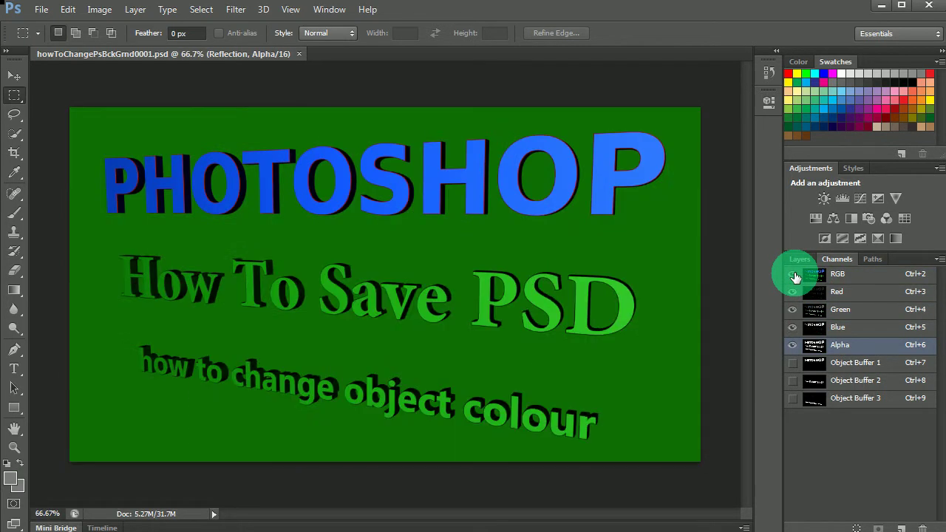
Set the Alpha channel's mask overlay colour to the very dark green 0f230d.
{"action": "double_click", "coordinate": [814, 345]}
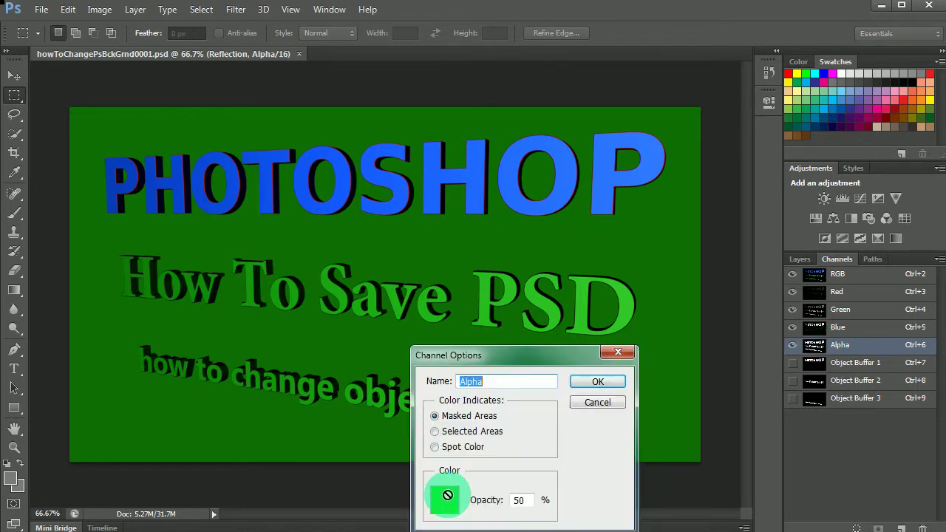
{"action": "left_click", "coordinate": [445, 500]}
{"action": "left_click", "coordinate": [458, 242]}
{"action": "left_click", "coordinate": [723, 68]}
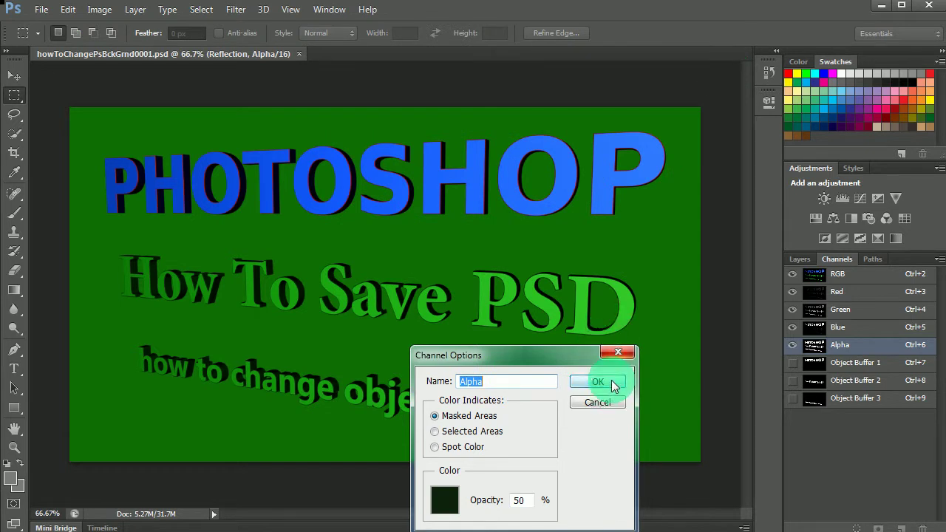
{"action": "left_click", "coordinate": [597, 380]}
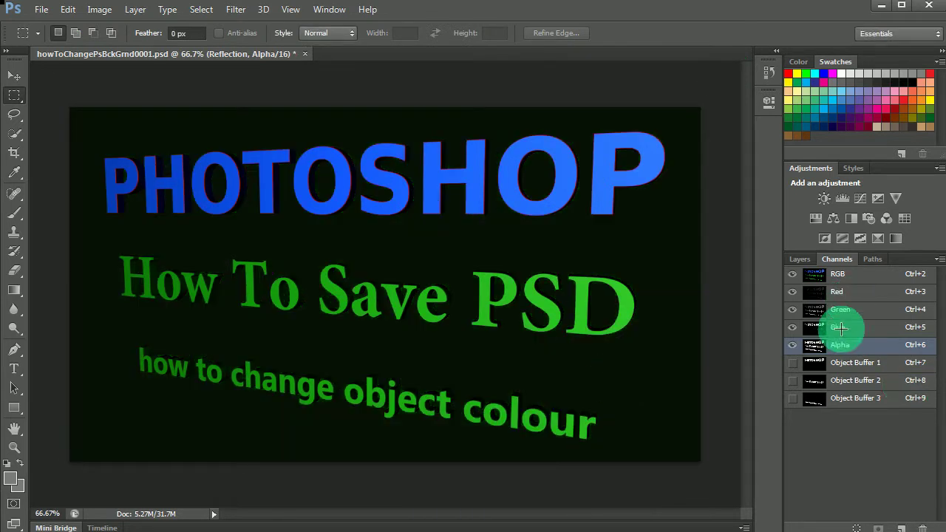
Set the Alpha channel's mask overlay colour to a medium green.
{"action": "double_click", "coordinate": [812, 345]}
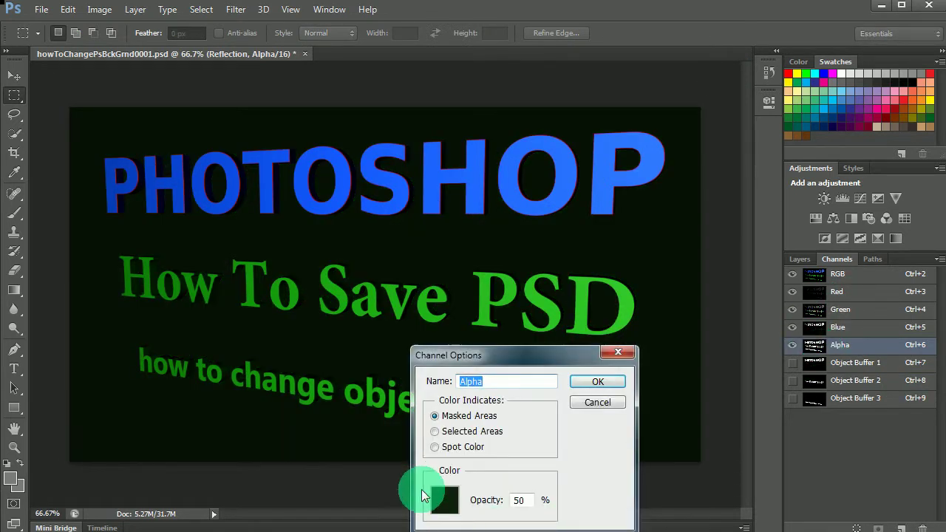
{"action": "left_click", "coordinate": [444, 500]}
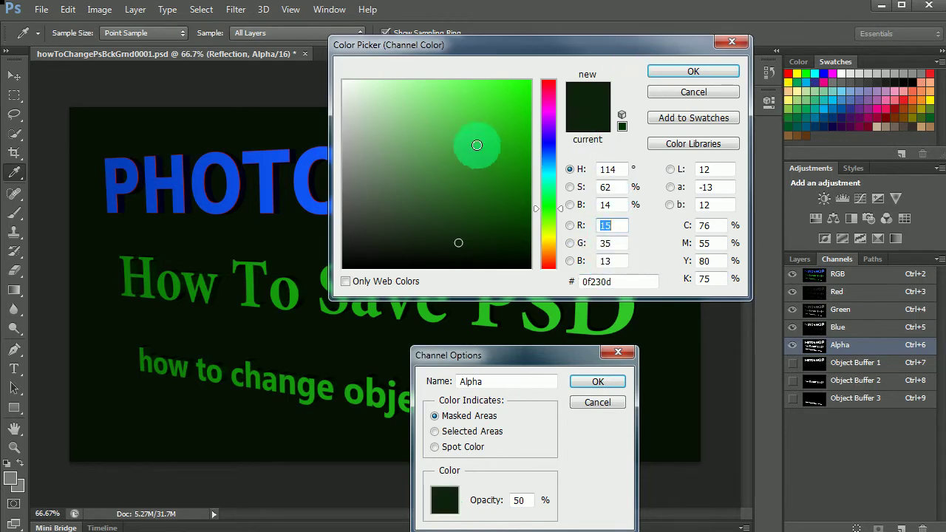
{"action": "left_click", "coordinate": [479, 148]}
{"action": "left_click", "coordinate": [693, 72]}
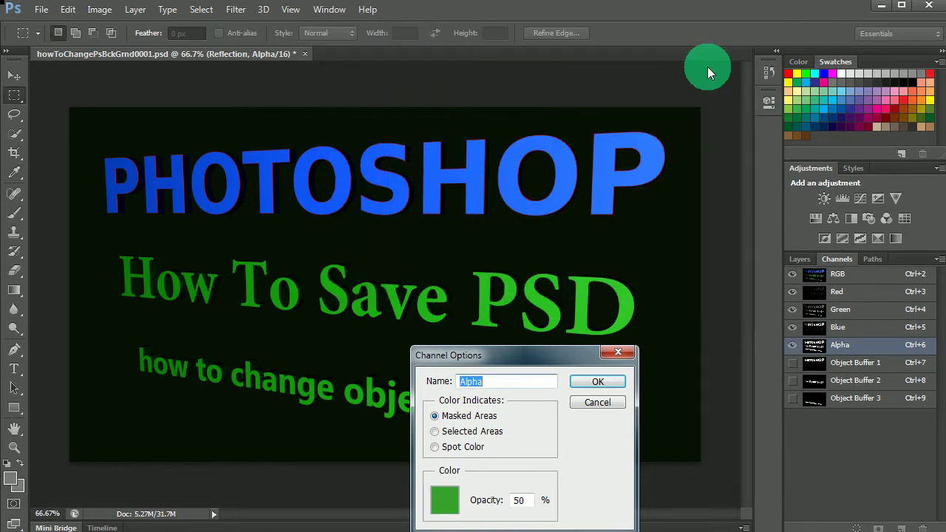
{"action": "left_click", "coordinate": [598, 381]}
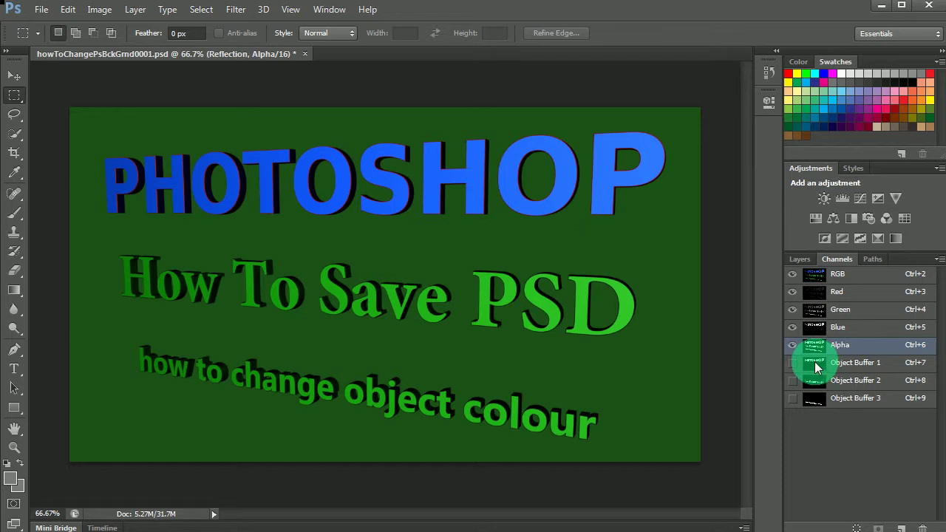
View the Object Buffer 1 channel alone and over the RGB composite, and toggle its visibility.
{"action": "left_click", "coordinate": [816, 367]}
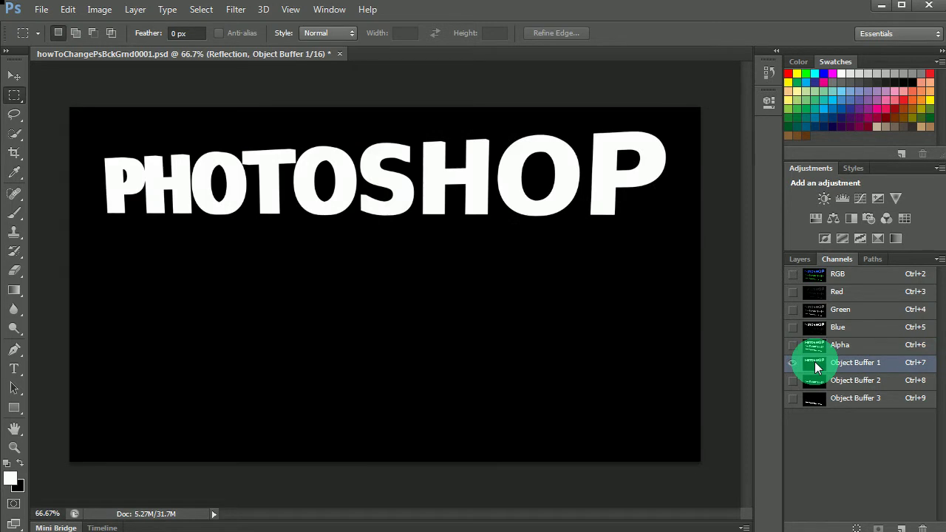
{"action": "left_click", "coordinate": [792, 275]}
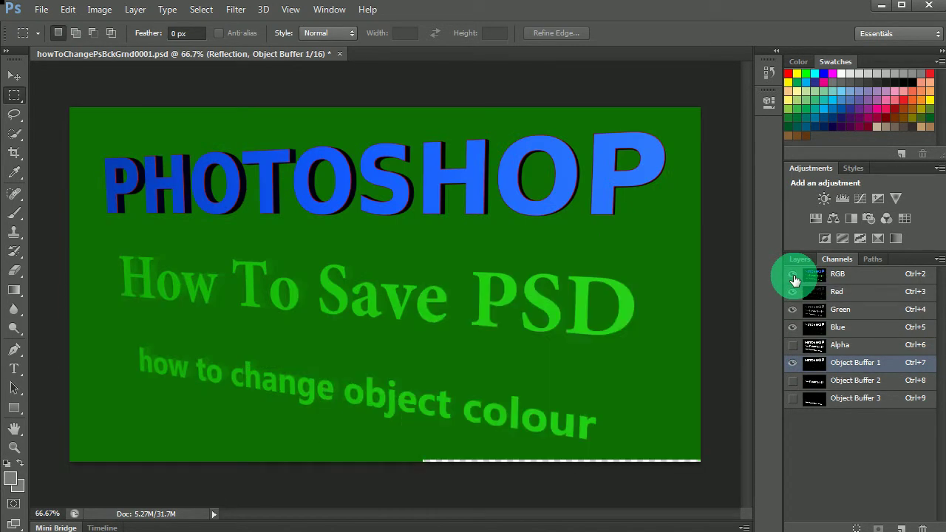
{"action": "left_click", "coordinate": [792, 363]}
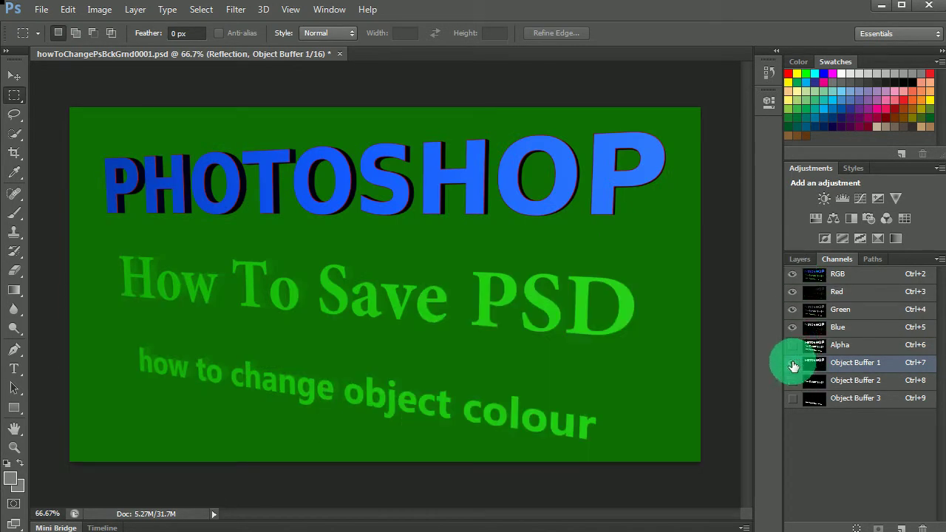
Hide the Object Buffer 1 overlay and load that channel as a selection around the PHOTOSHOP text.
{"action": "left_click", "coordinate": [804, 370]}
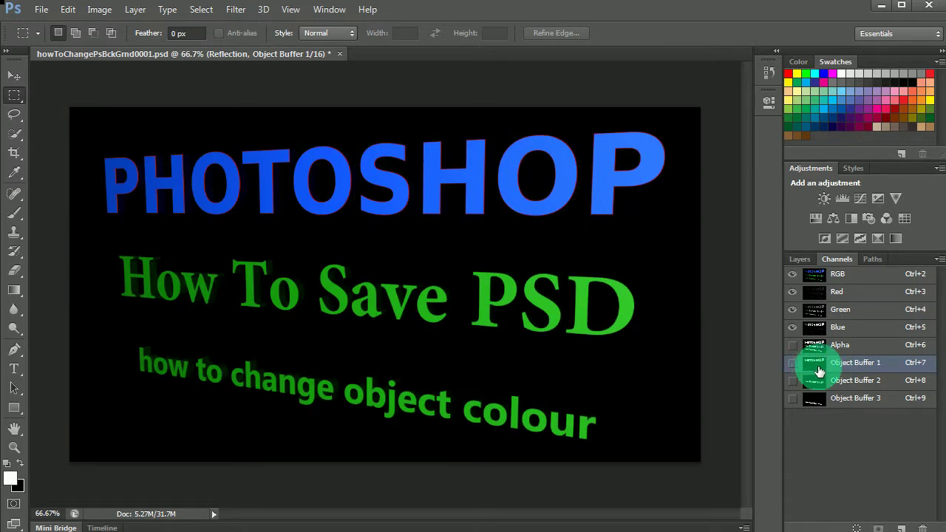
{"action": "left_click", "coordinate": [815, 370], "text": "ctrl"}
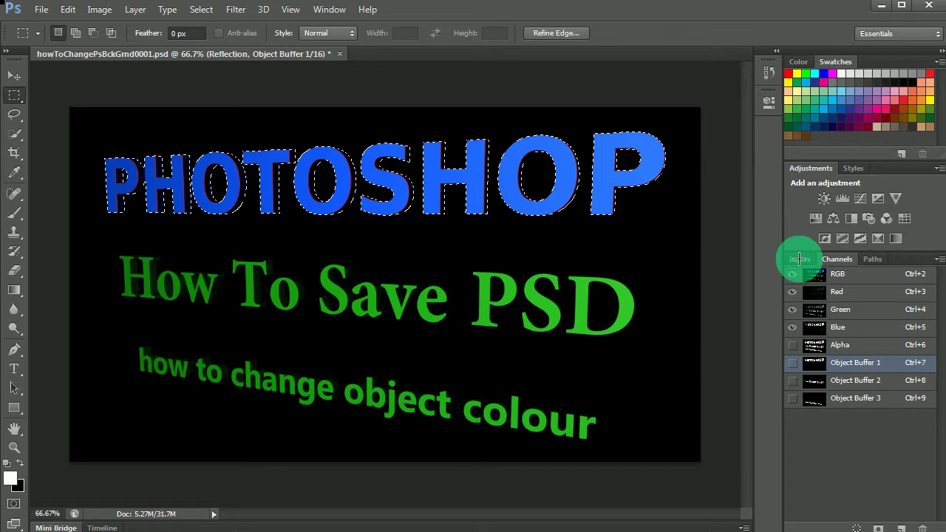
{"action": "double_click", "coordinate": [798, 257]}
{"action": "left_click", "coordinate": [795, 258]}
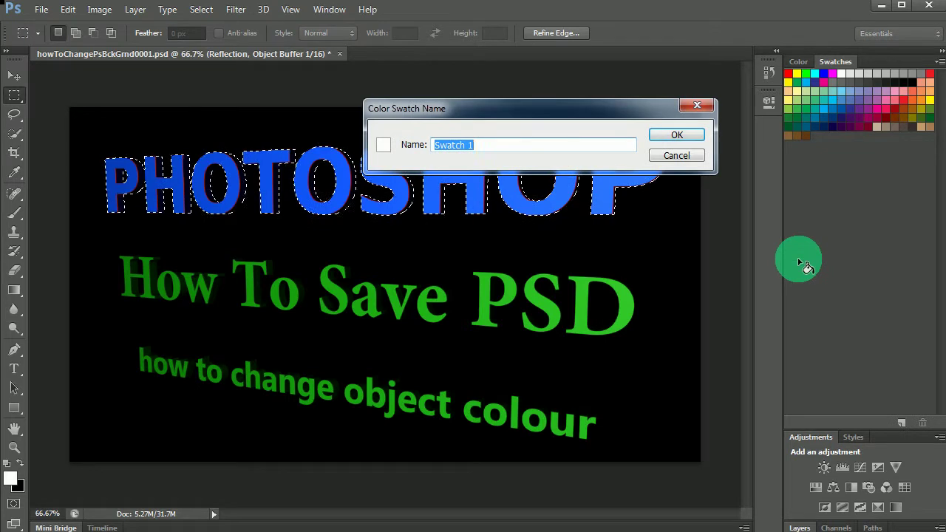
{"action": "left_click", "coordinate": [701, 155]}
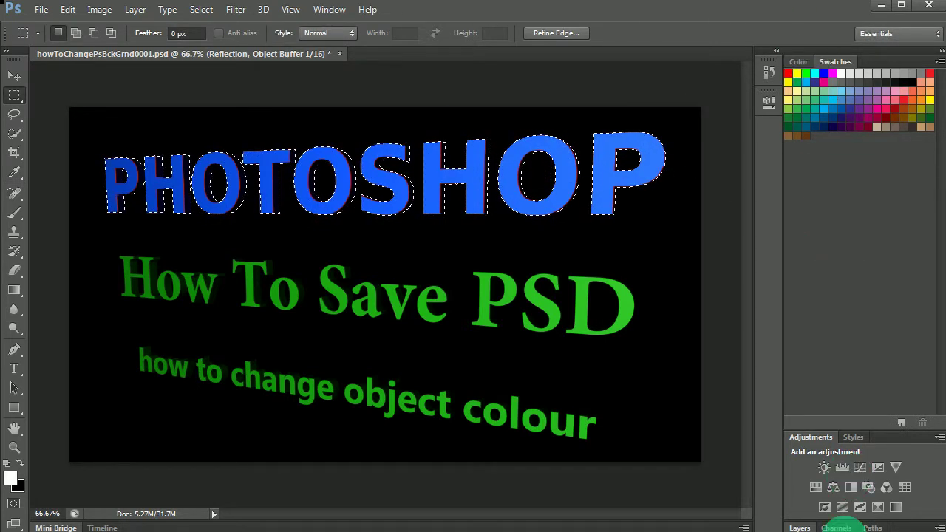
{"action": "left_click", "coordinate": [835, 527]}
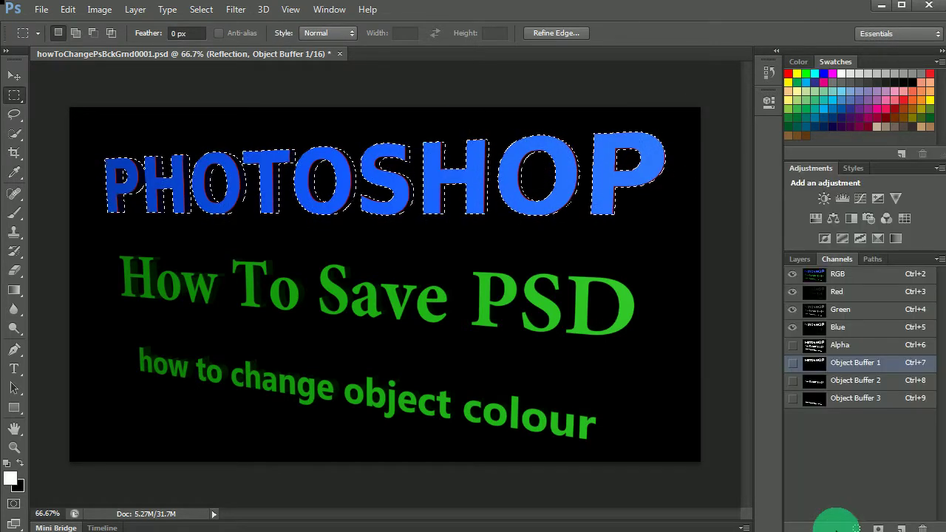
Add a Hue/Saturation adjustment layer masked to the selected PHOTOSHOP text and set its Hue to +32.
{"action": "left_click", "coordinate": [808, 258]}
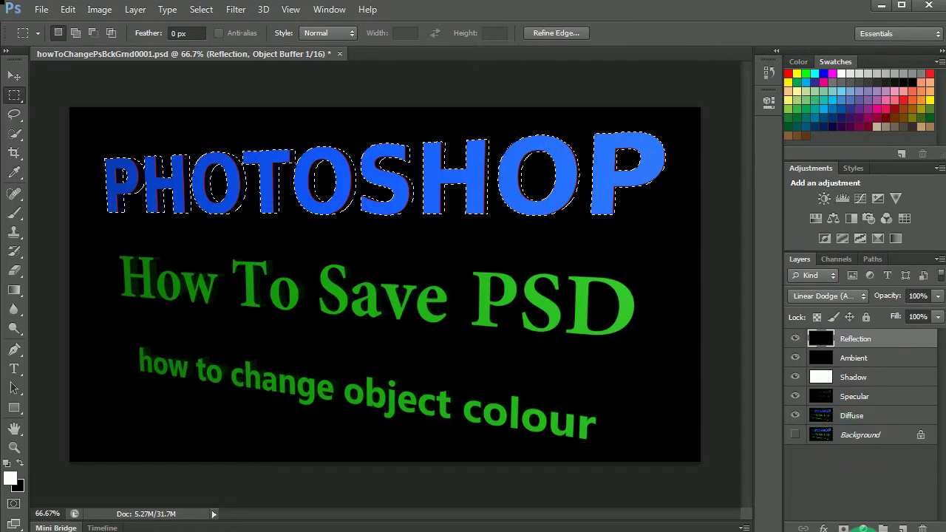
{"action": "left_click", "coordinate": [863, 528]}
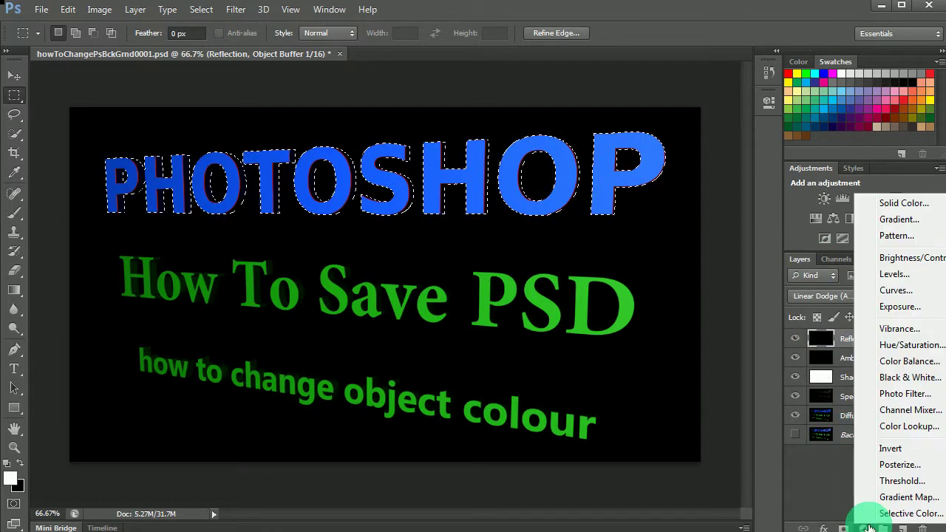
{"action": "left_click", "coordinate": [907, 347]}
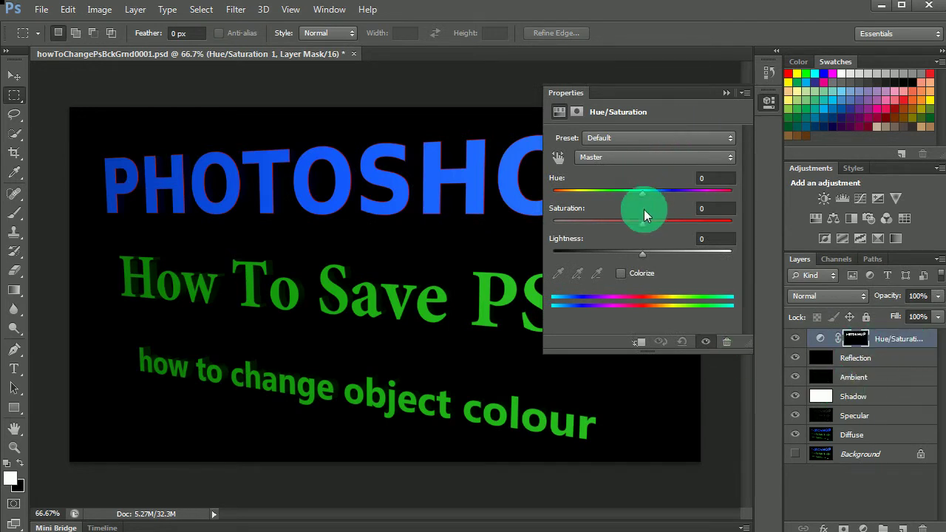
{"action": "left_click_drag", "start_coordinate": [642, 193], "coordinate": [671, 186]}
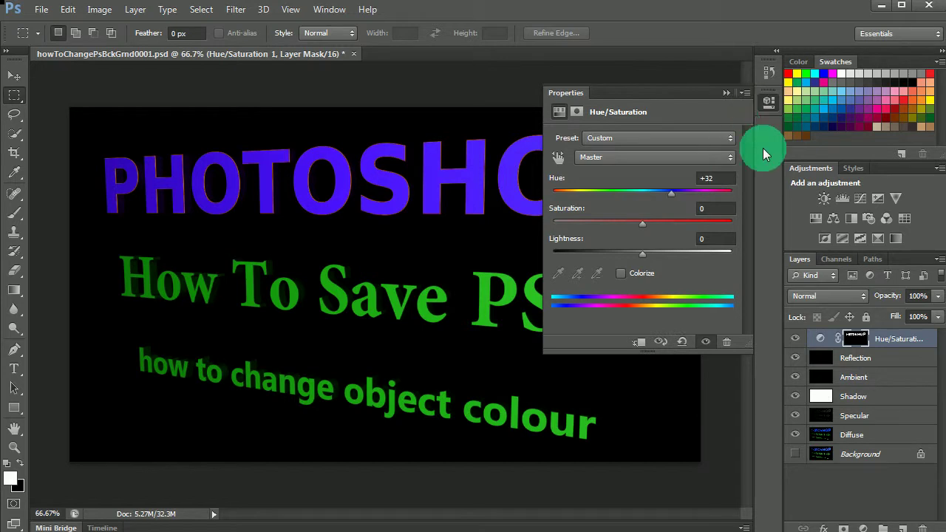
Load Object Buffer 2 as a selection and add a Hue/Saturation adjustment layer for it with Hue -43.
{"action": "left_click", "coordinate": [833, 262]}
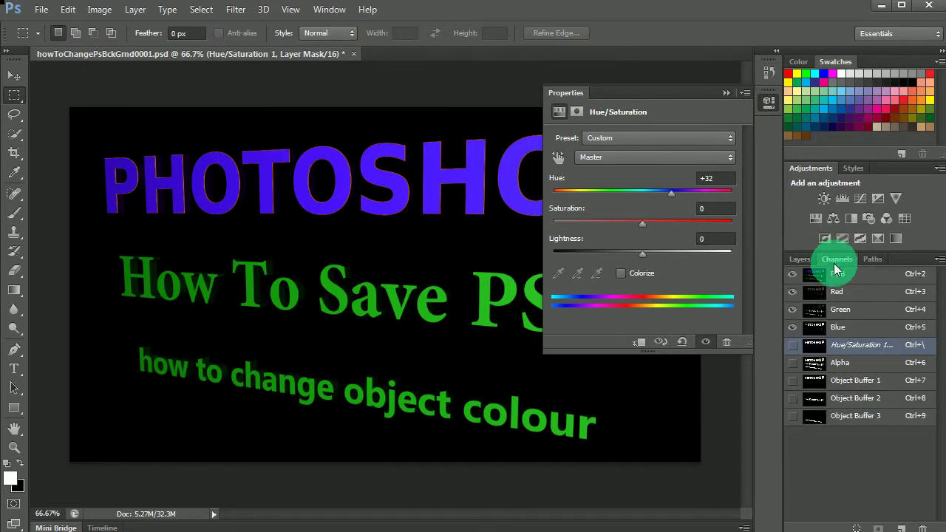
{"action": "left_click", "coordinate": [814, 399], "text": "ctrl"}
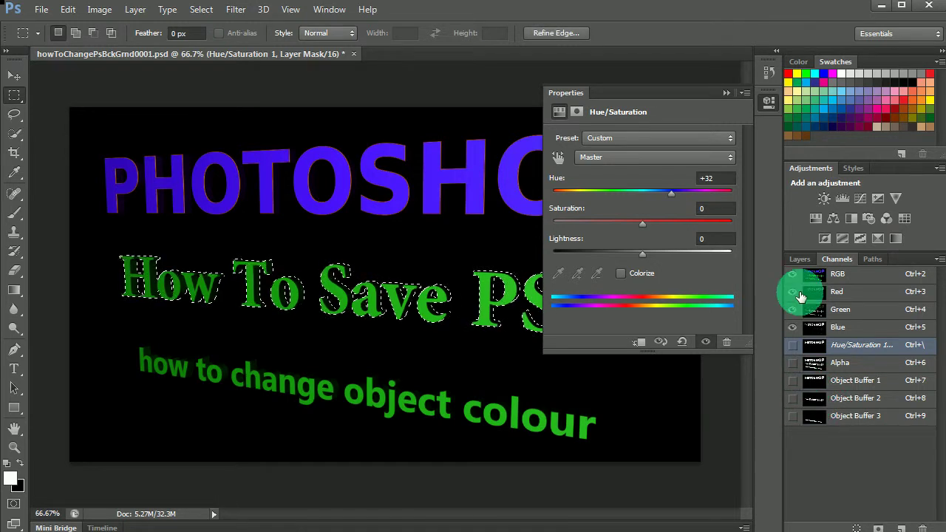
{"action": "left_click", "coordinate": [798, 259]}
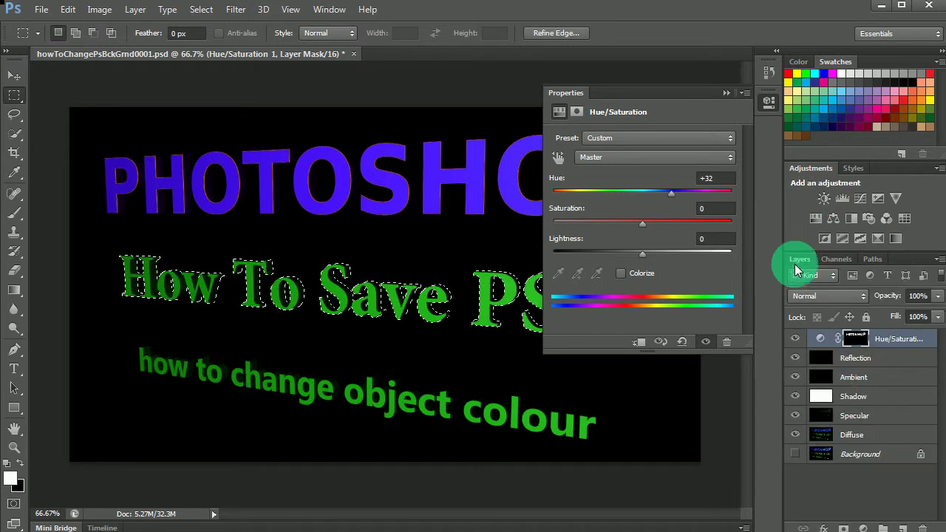
{"action": "left_click", "coordinate": [862, 527]}
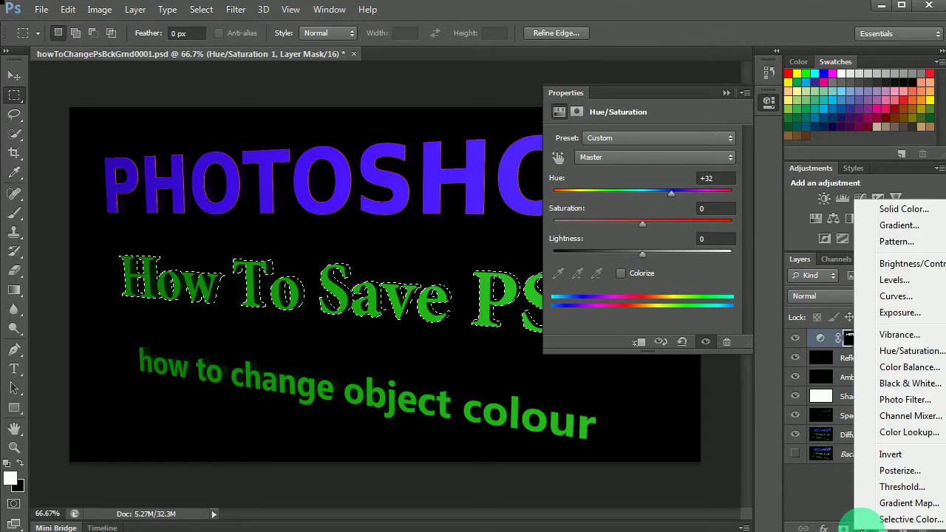
{"action": "left_click", "coordinate": [913, 351]}
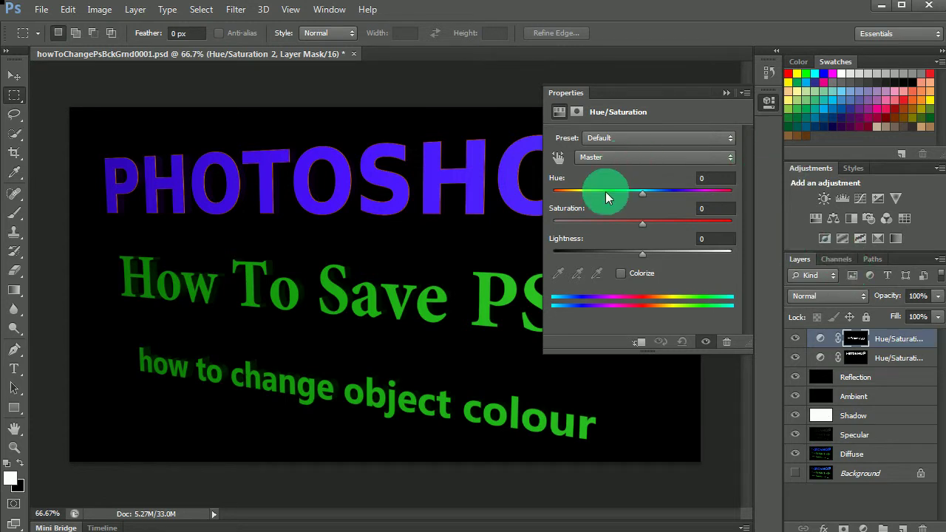
{"action": "left_click_drag", "start_coordinate": [641, 191], "coordinate": [604, 195]}
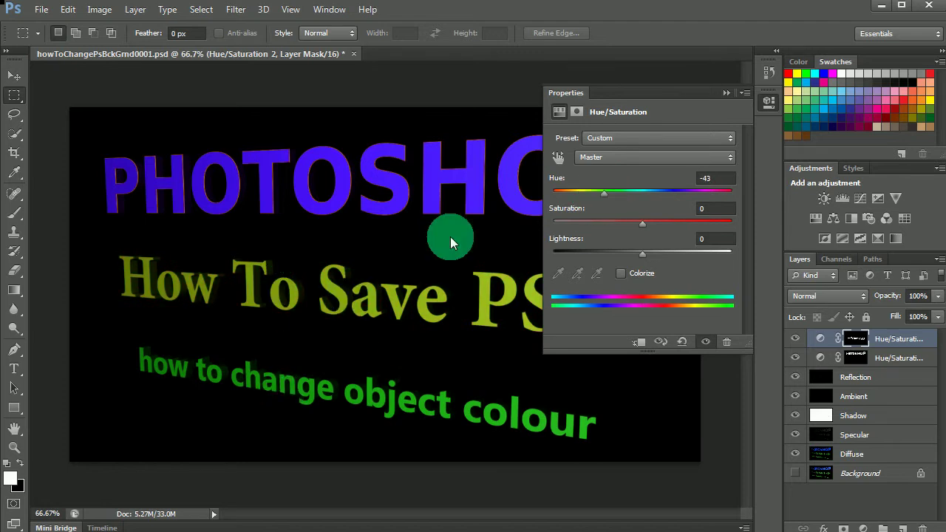
Load Object Buffer 3 as a selection and add a Hue/Saturation adjustment layer for it with Hue -148.
{"action": "left_click", "coordinate": [827, 257]}
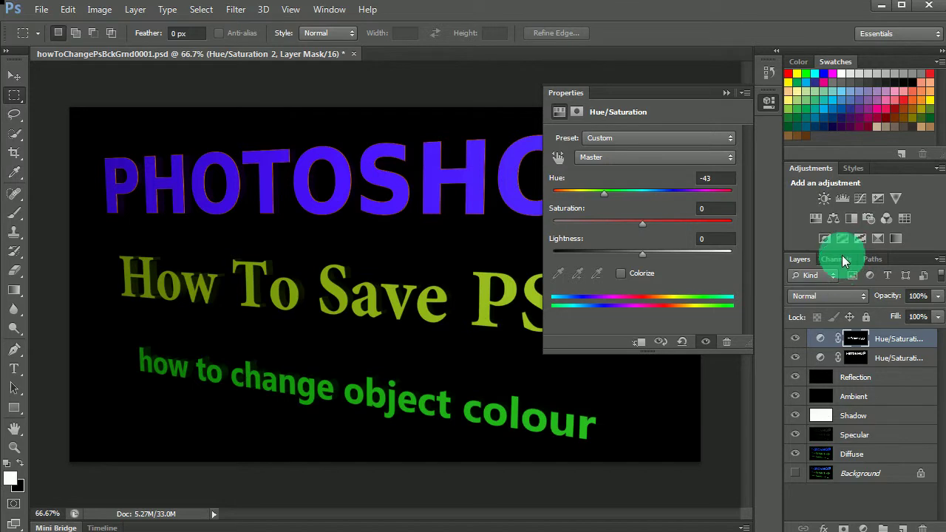
{"action": "left_click", "coordinate": [842, 258]}
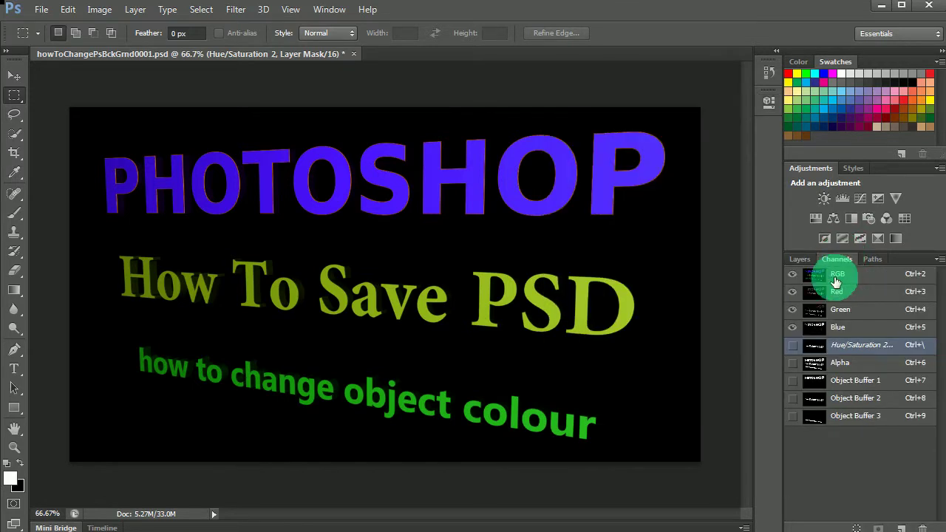
{"action": "left_click_drag", "start_coordinate": [812, 424], "coordinate": [815, 426]}
{"action": "left_click", "coordinate": [813, 424], "text": "ctrl"}
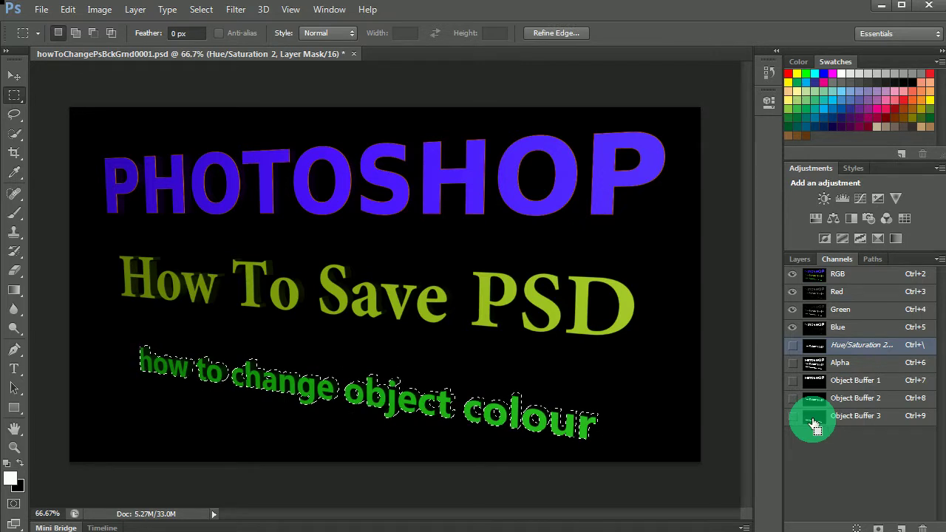
{"action": "left_click", "coordinate": [804, 258]}
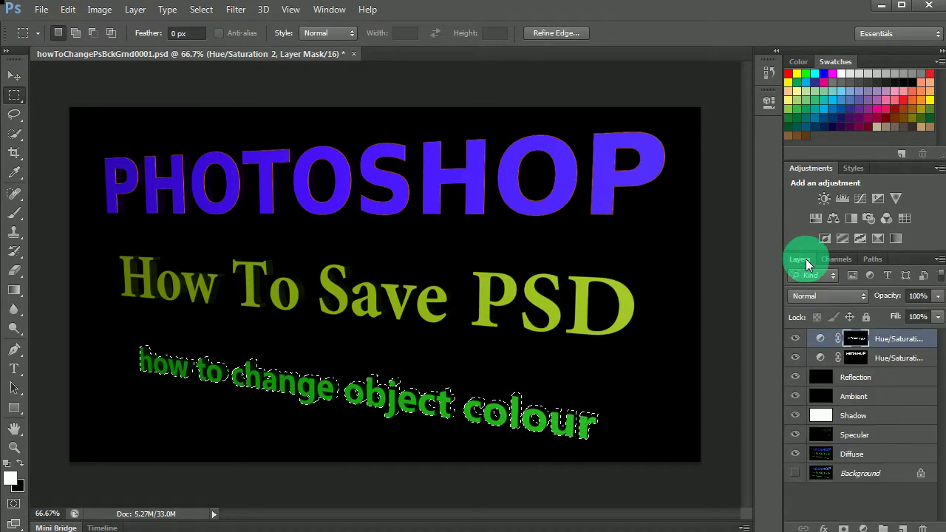
{"action": "left_click", "coordinate": [863, 527]}
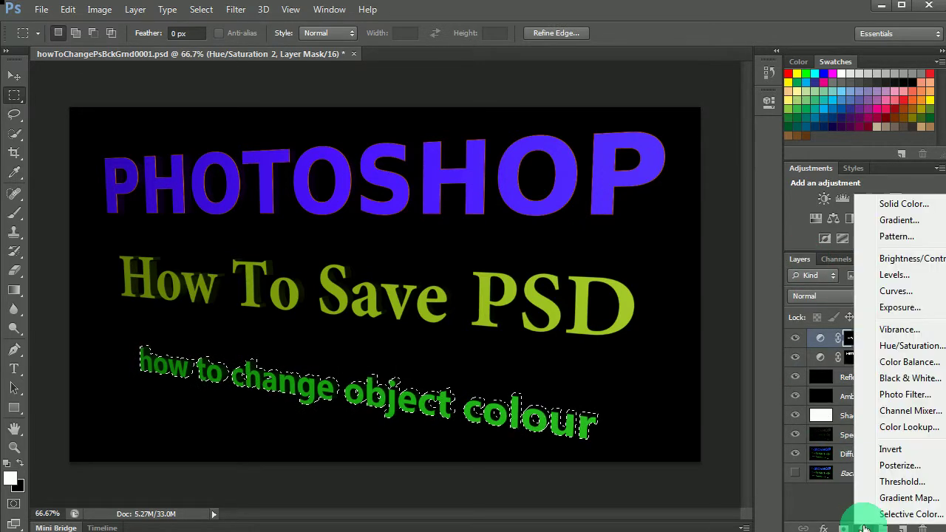
{"action": "left_click", "coordinate": [903, 345]}
{"action": "left_click", "coordinate": [644, 204]}
{"action": "left_click_drag", "start_coordinate": [644, 195], "coordinate": [567, 190]}
{"action": "left_click", "coordinate": [630, 339]}
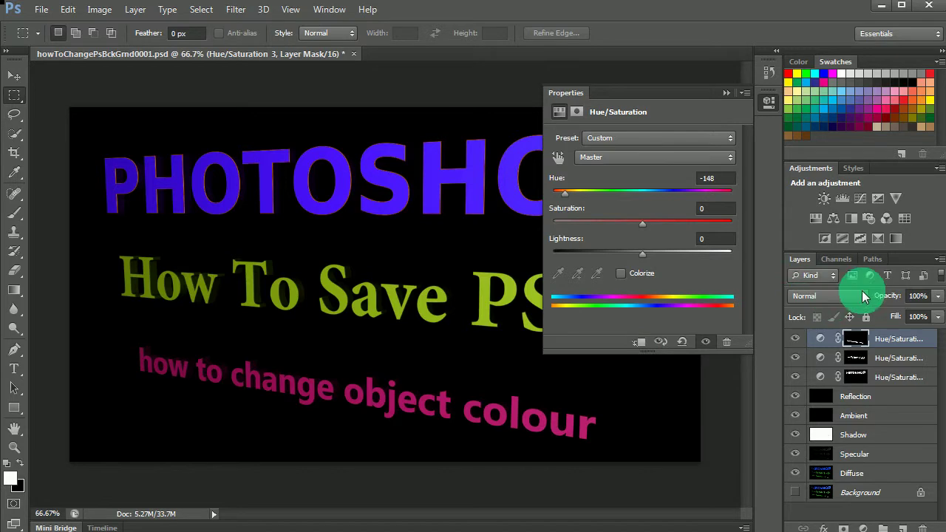
Show the Alpha channel as an overlay on the RGB composite and collapse the adjustment properties.
{"action": "left_click", "coordinate": [835, 260]}
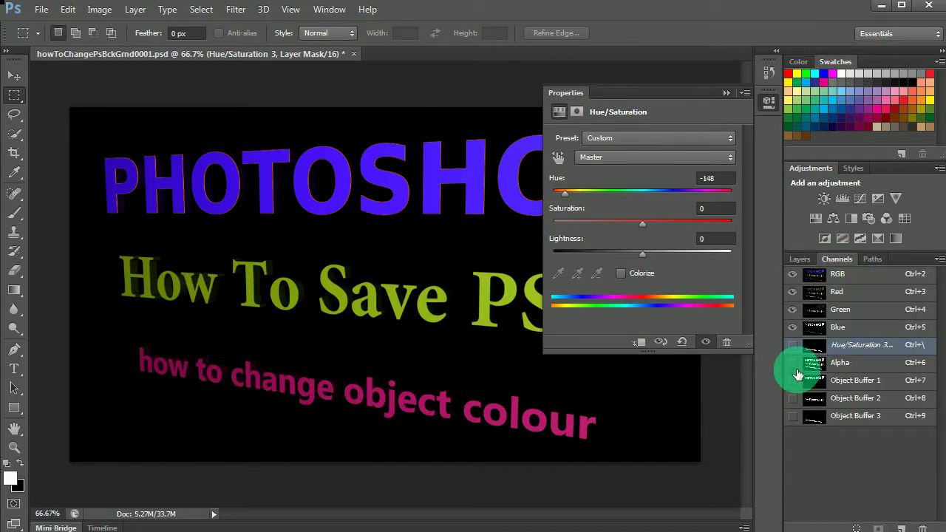
{"action": "left_click", "coordinate": [794, 367]}
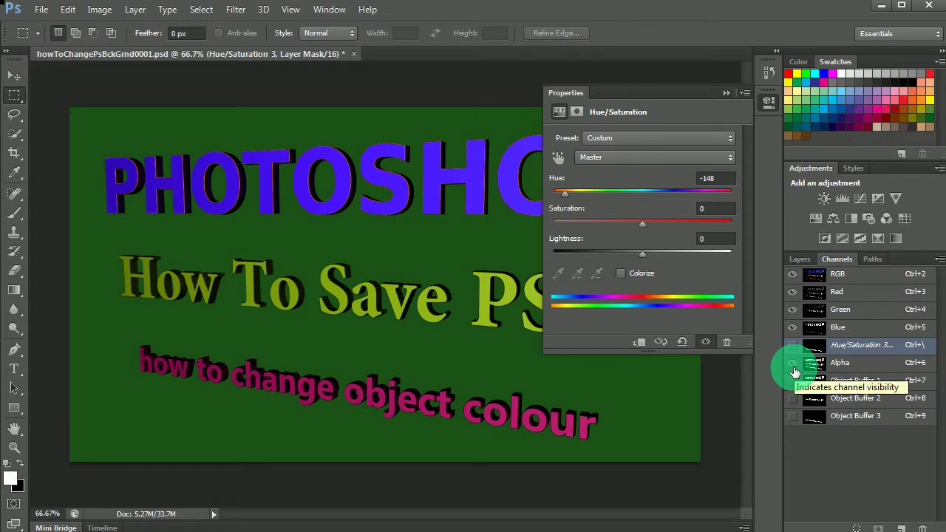
{"action": "left_click", "coordinate": [726, 90]}
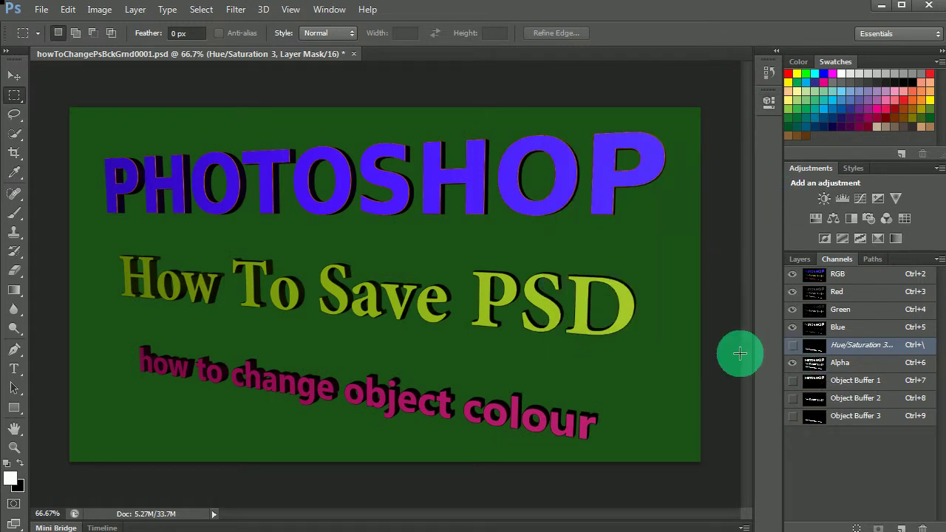
Set the Alpha channel's mask overlay colour to the bright yellow eaf20b.
{"action": "double_click", "coordinate": [811, 372]}
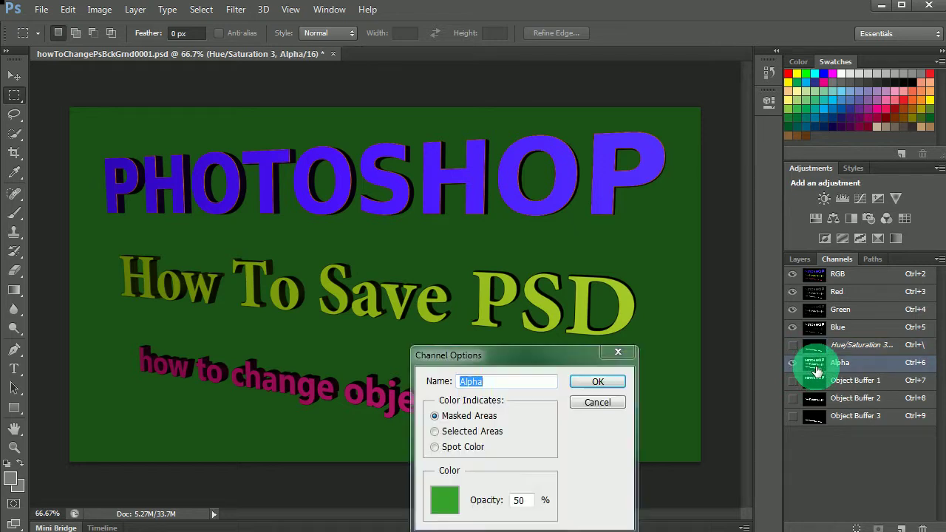
{"action": "left_click", "coordinate": [444, 499]}
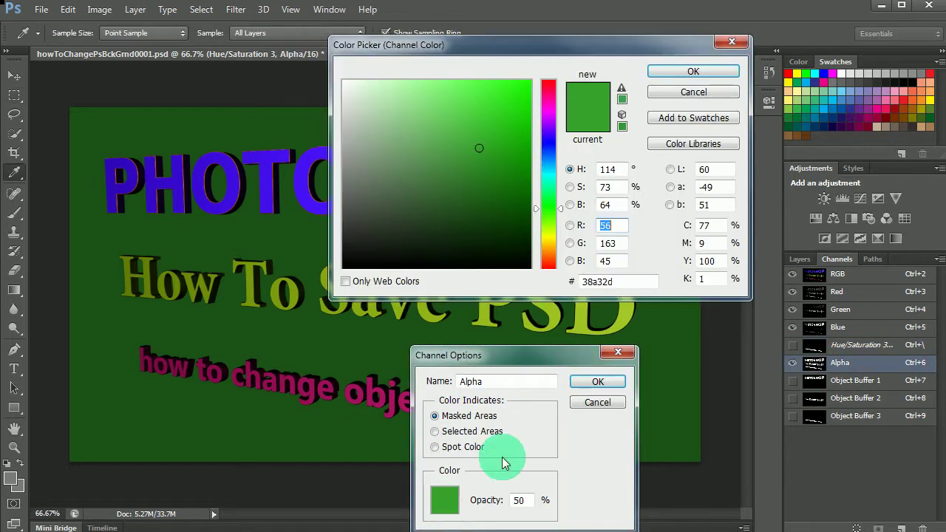
{"action": "left_click_drag", "start_coordinate": [552, 232], "coordinate": [547, 236]}
{"action": "left_click", "coordinate": [521, 94]}
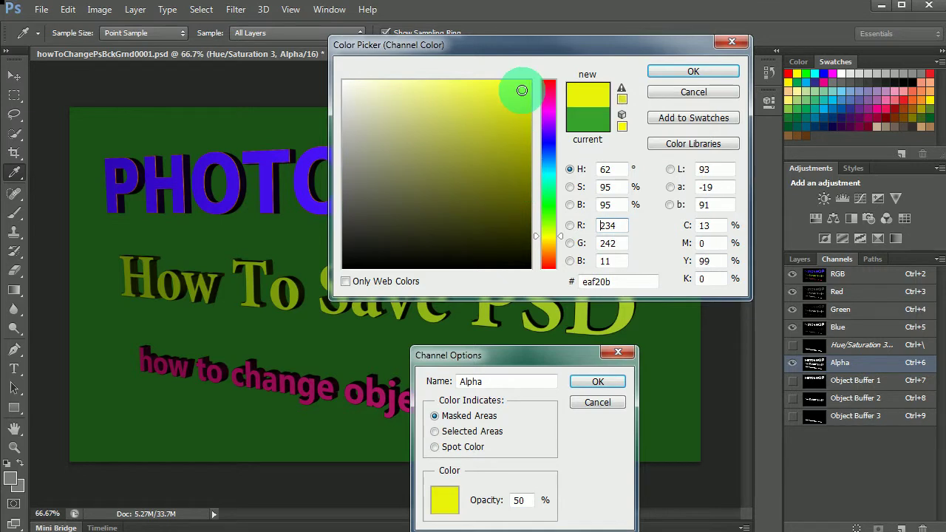
{"action": "left_click", "coordinate": [710, 71]}
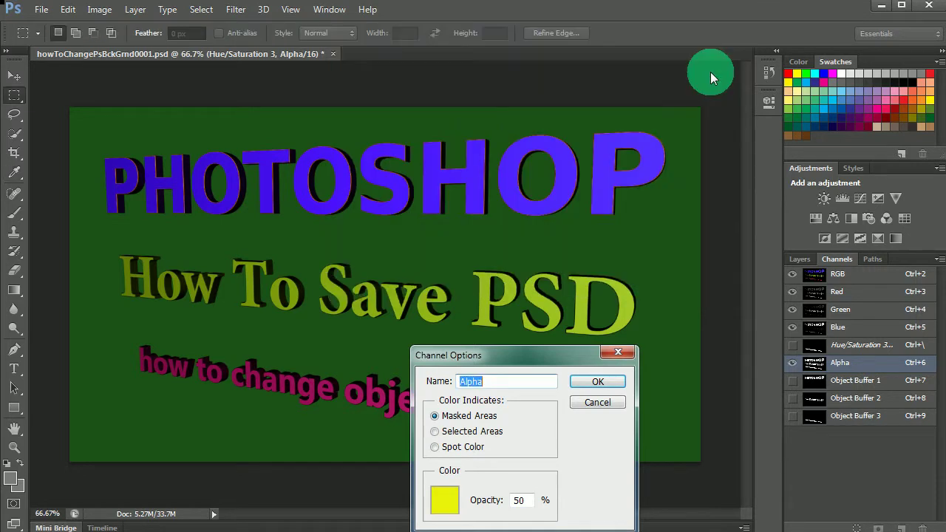
{"action": "left_click", "coordinate": [621, 382]}
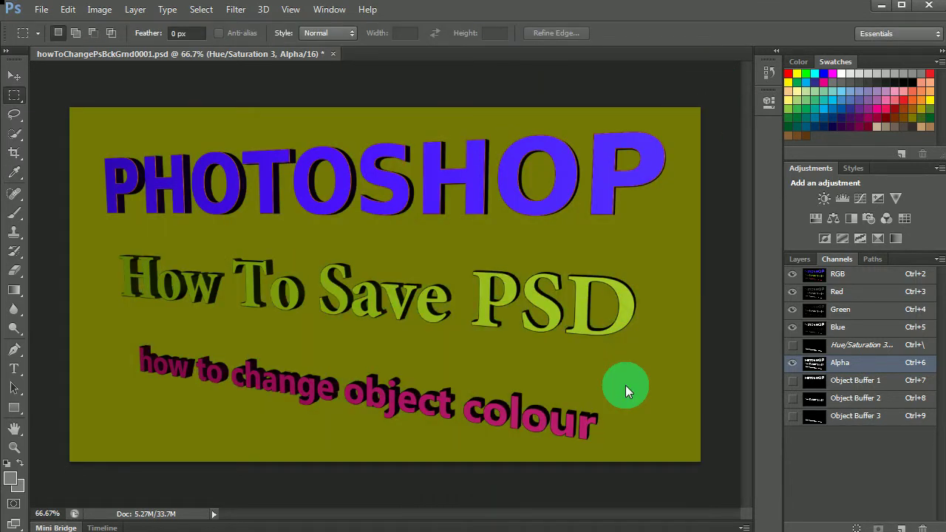
Set the Alpha channel's mask overlay colour to the bright green 0bf20b.
{"action": "double_click", "coordinate": [813, 362]}
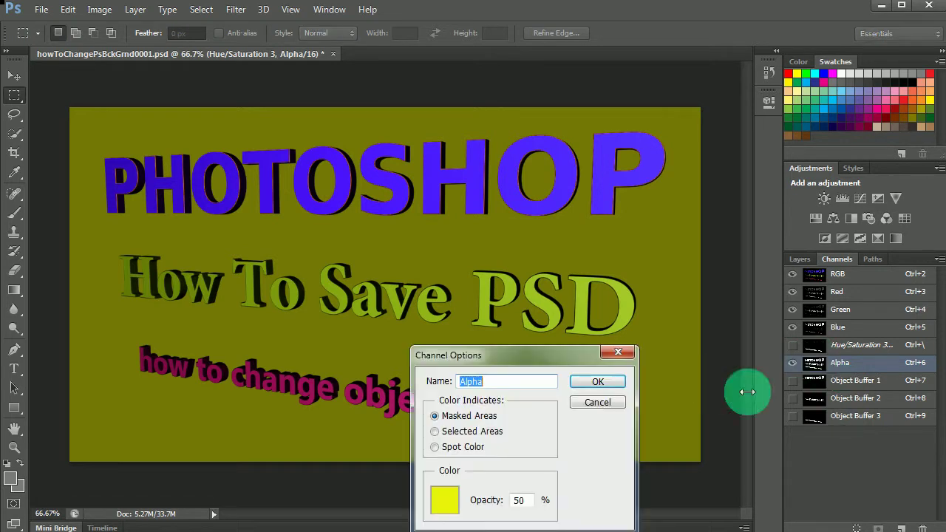
{"action": "left_click", "coordinate": [444, 499]}
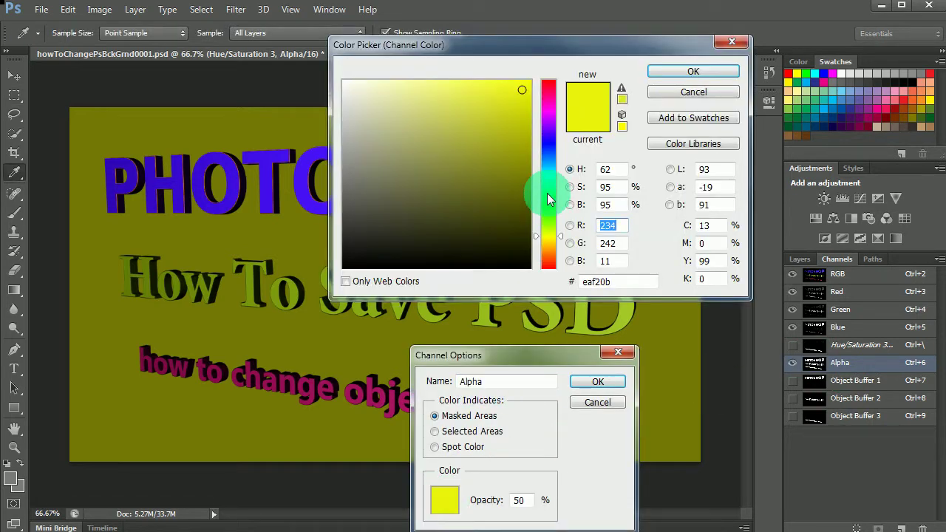
{"action": "left_click", "coordinate": [545, 206]}
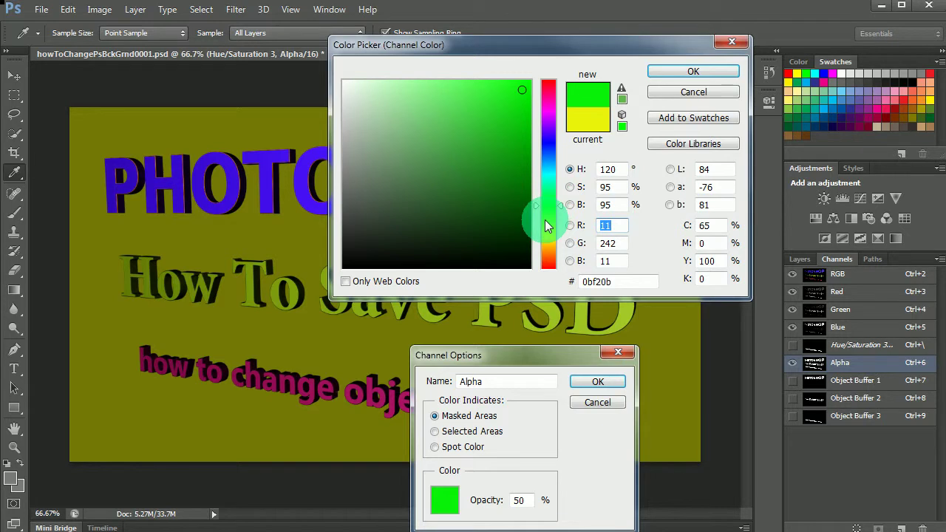
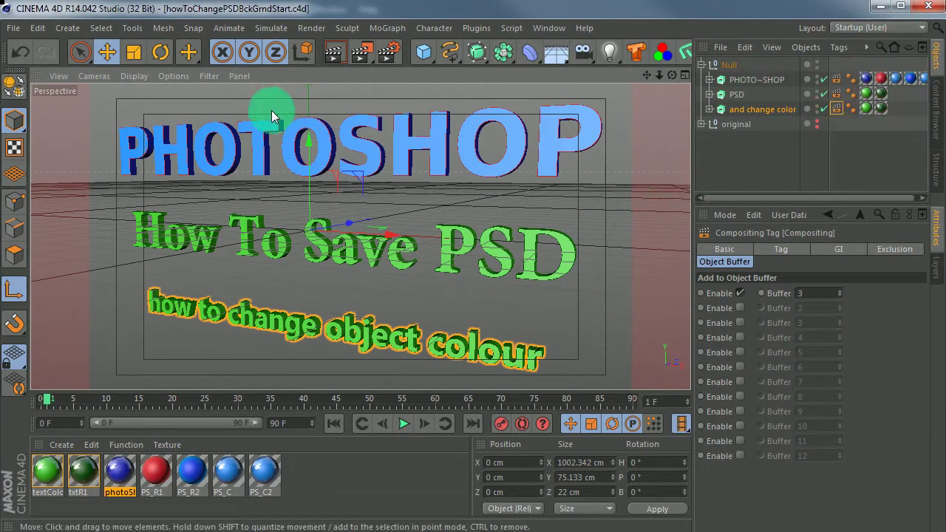
Review the Save options and the expanded Multi-Pass list in Cinema 4D's render settings, and return to Photoshop.
{"action": "left_click", "coordinate": [388, 52]}
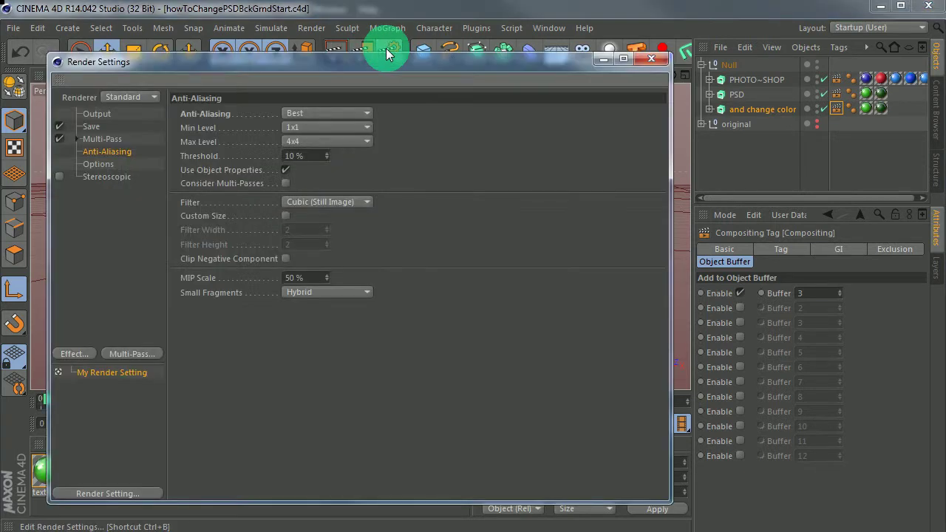
{"action": "left_click", "coordinate": [96, 139]}
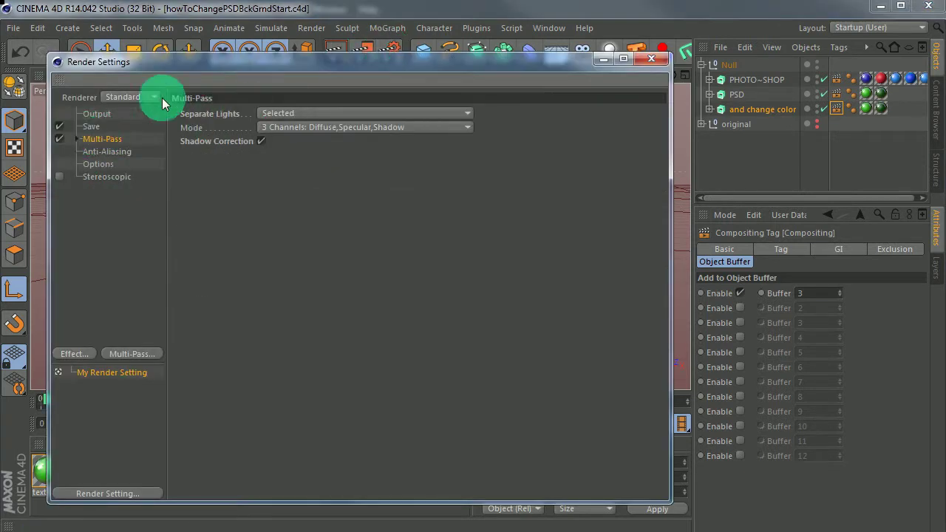
{"action": "left_click", "coordinate": [81, 127]}
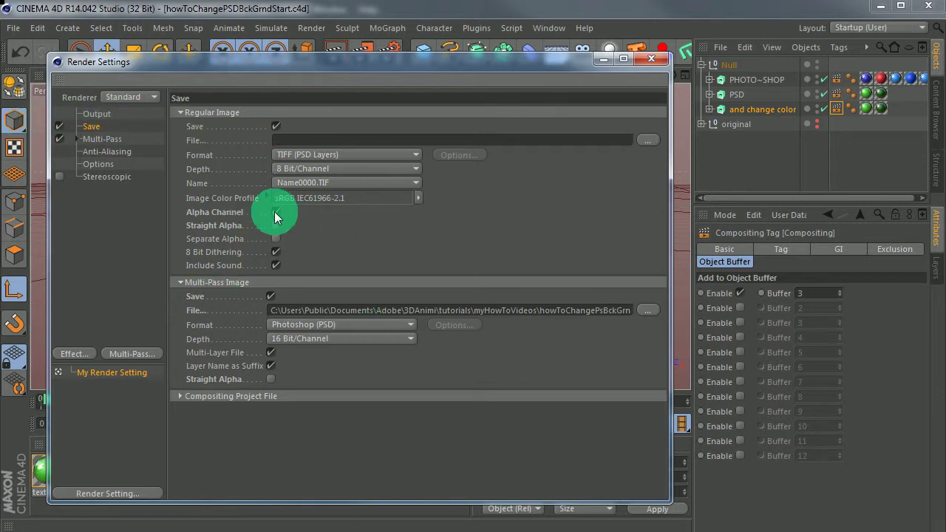
{"action": "left_click", "coordinate": [59, 139]}
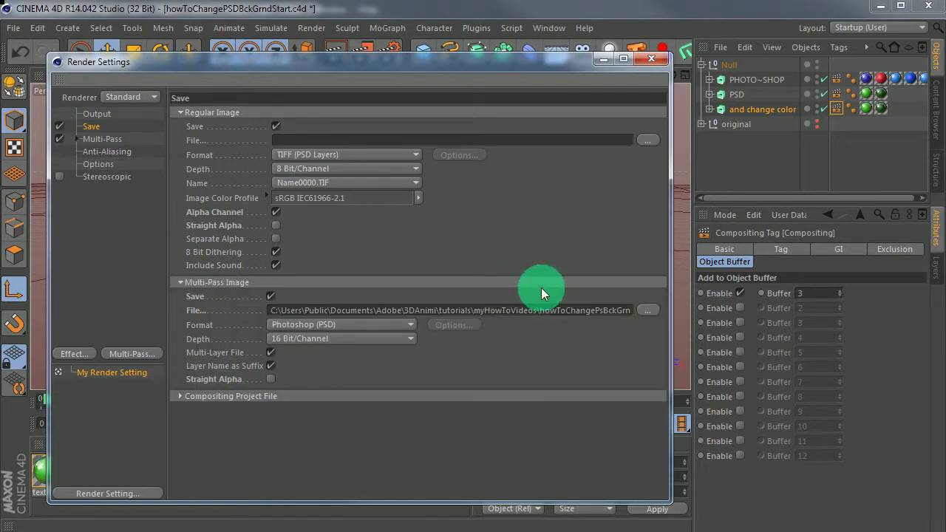
{"action": "left_click", "coordinate": [72, 138]}
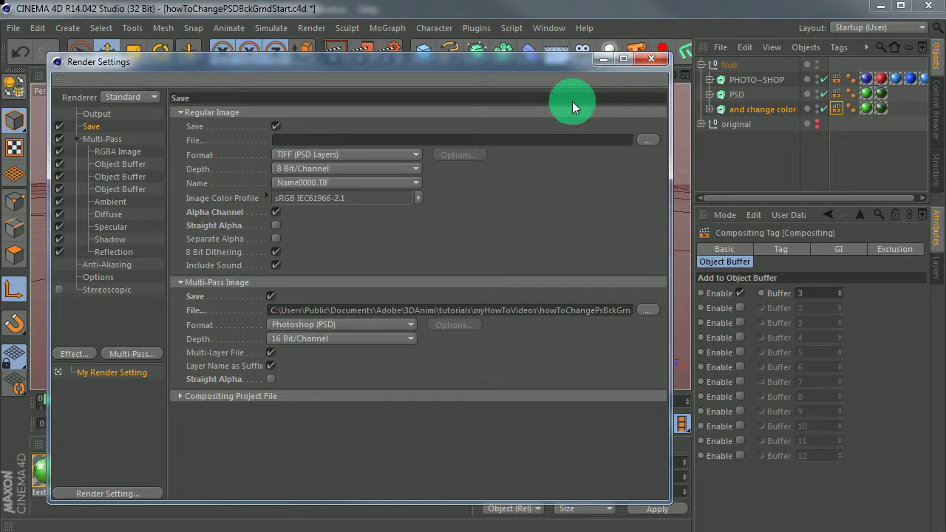
{"action": "key", "text": "alt+Tab"}
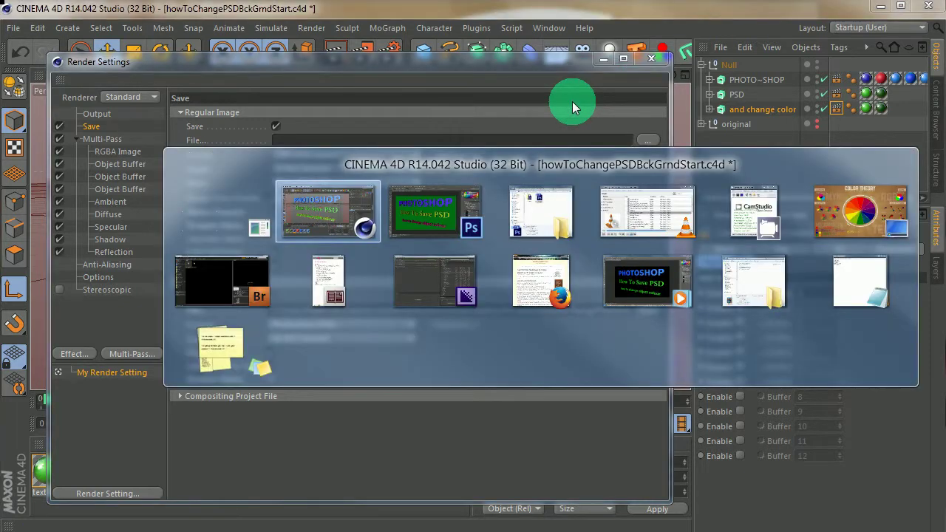
{"action": "key", "text": "alt+Tab"}
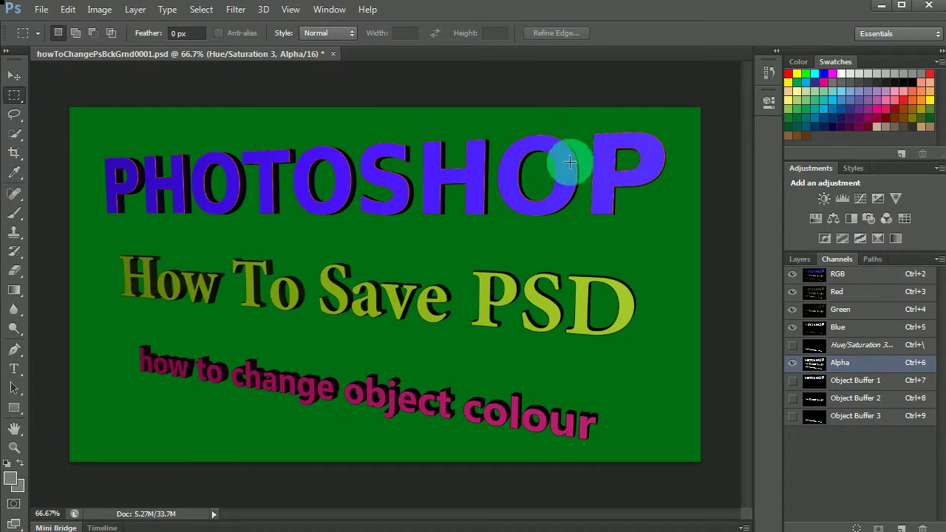